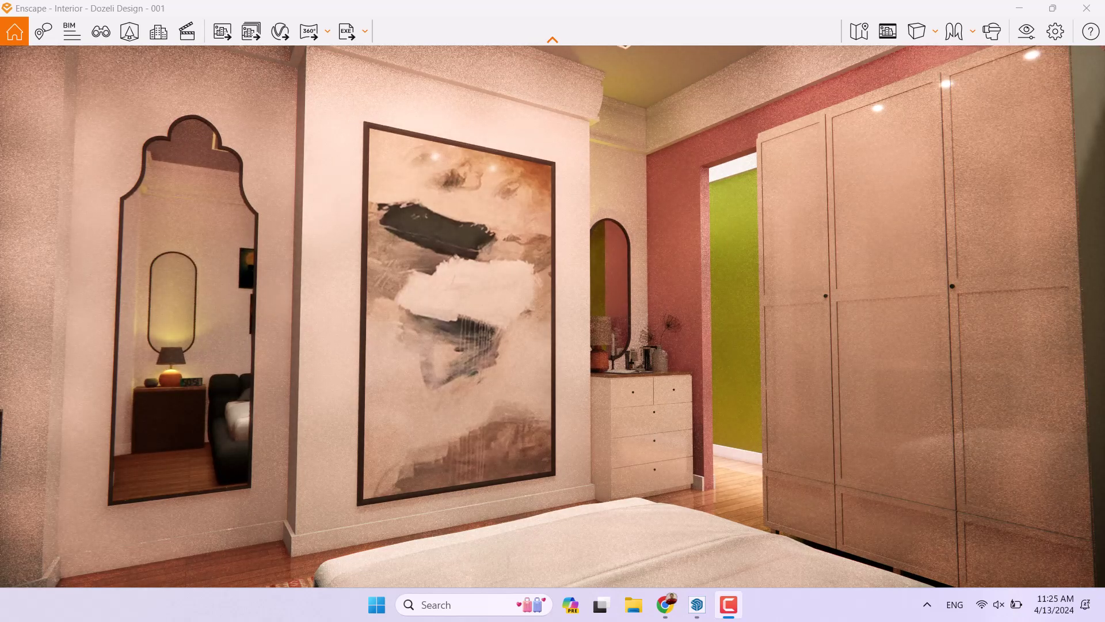
# - Bring up the KREA AI home page in Chrome and scroll to the Upscale & Enhance card
pyautogui.click(664, 609)
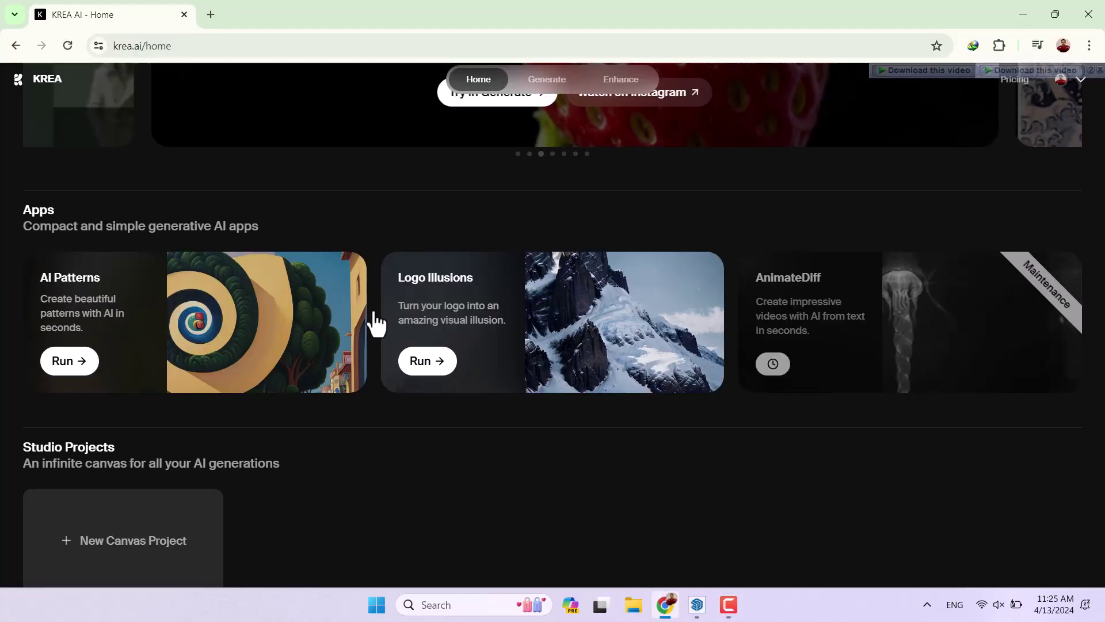
pyautogui.click(737, 611)
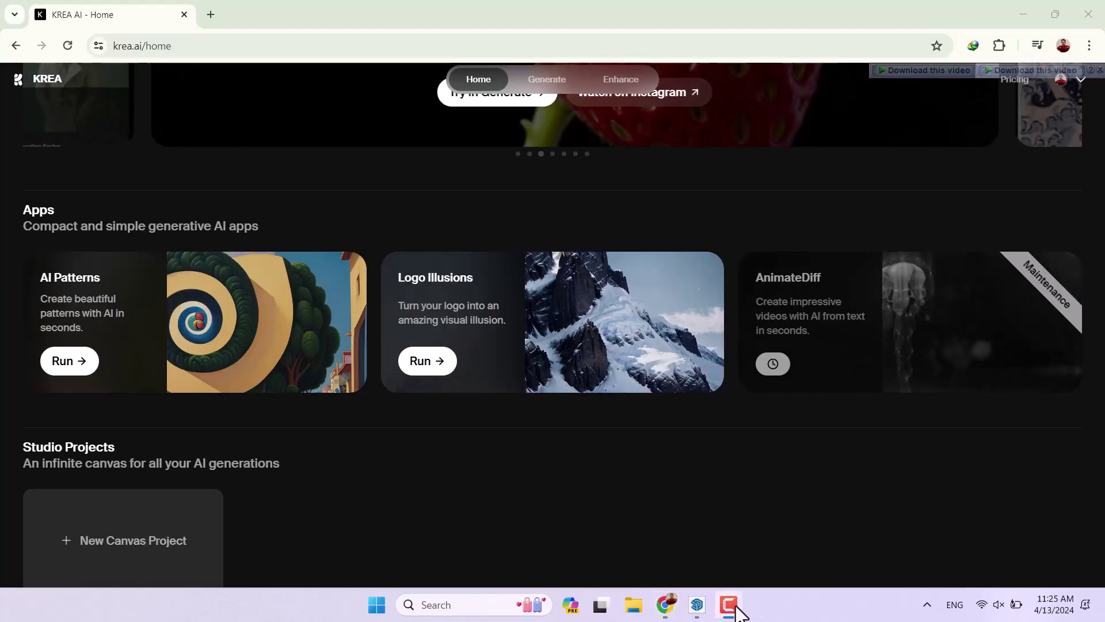
pyautogui.scroll(12, 381, 427)
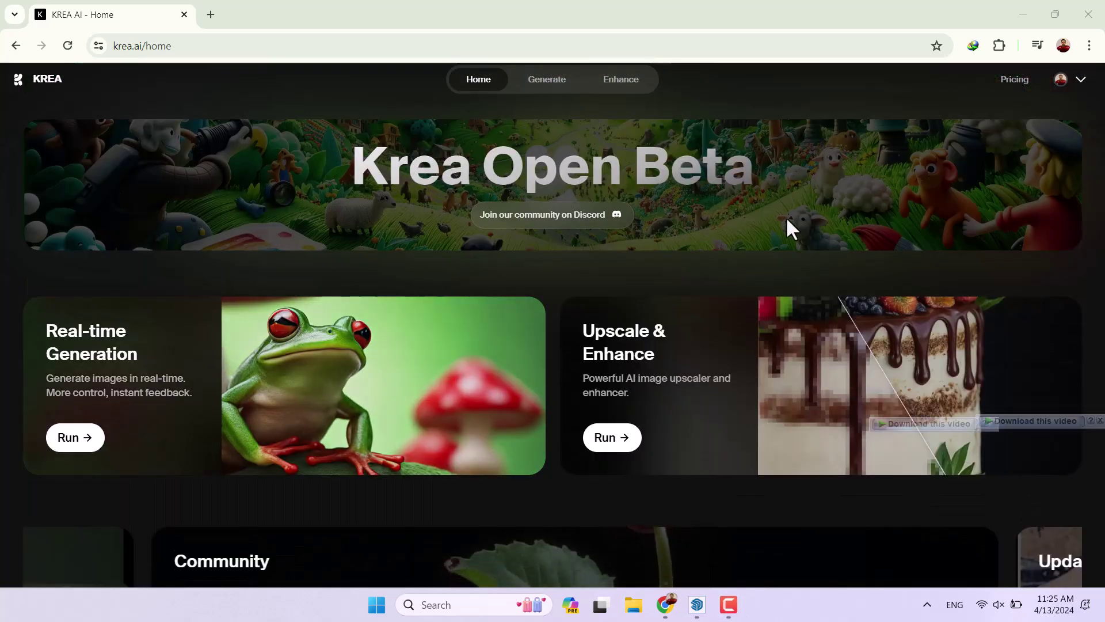
pyautogui.scroll(-1, 616, 295)
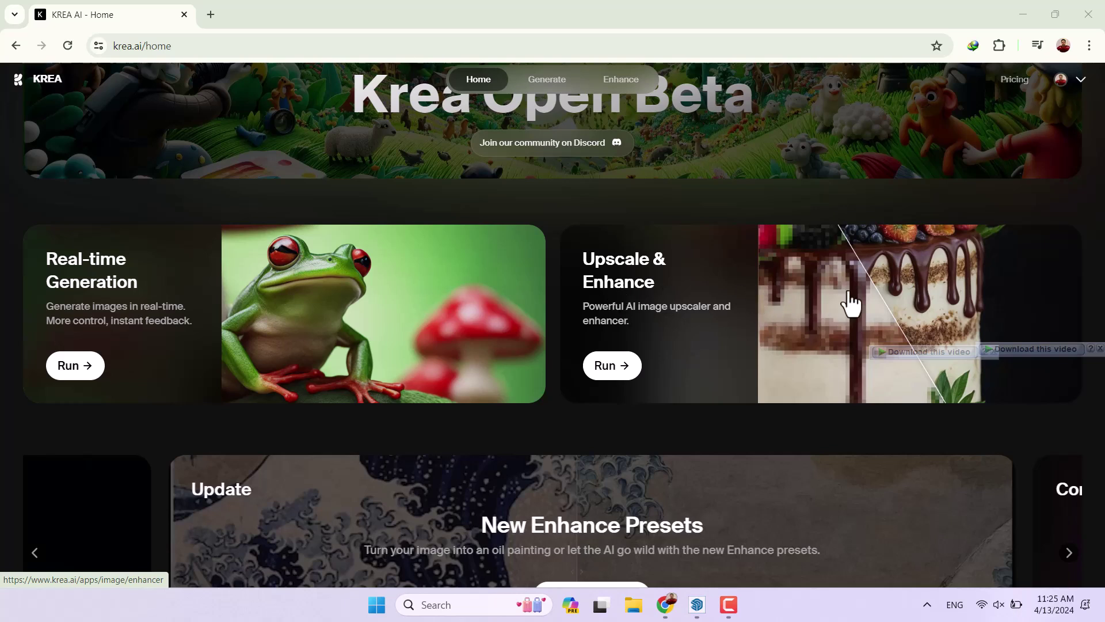
# - Return to the Enscape bedroom render window
pyautogui.moveTo(694, 601)
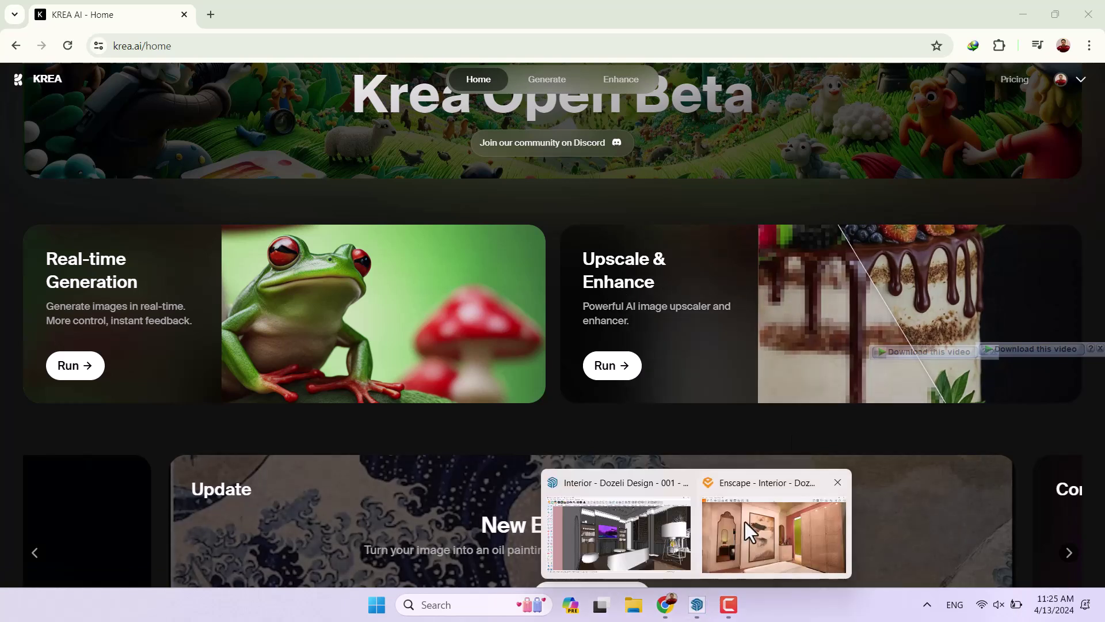
pyautogui.click(640, 533)
pyautogui.click(736, 541)
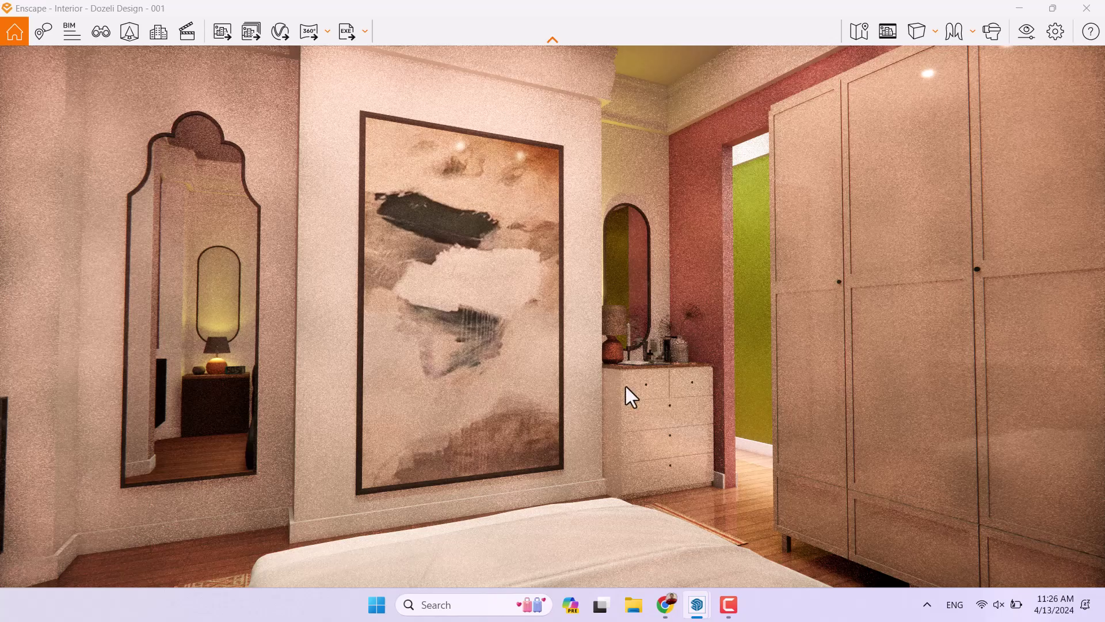
# - Move the sun and step the time of day back to about 07:19 morning light
pyautogui.keyDown('shift'); pyautogui.moveTo(626, 386); pyautogui.dragTo(688, 387, button='right'); pyautogui.keyUp('shift')
pyautogui.press('u')
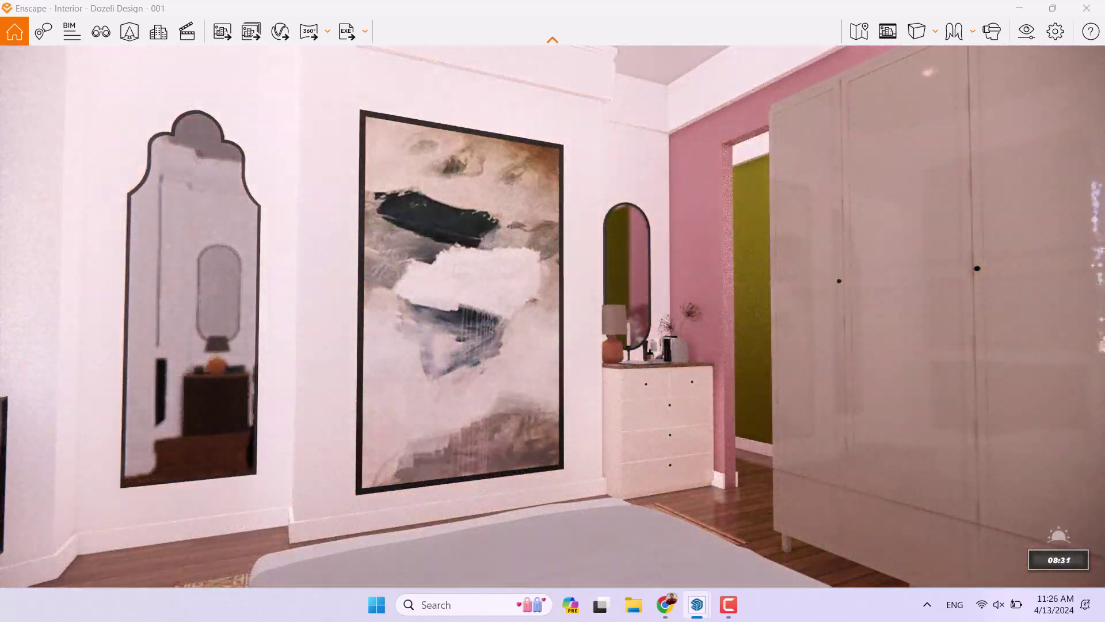
pyautogui.press('u')
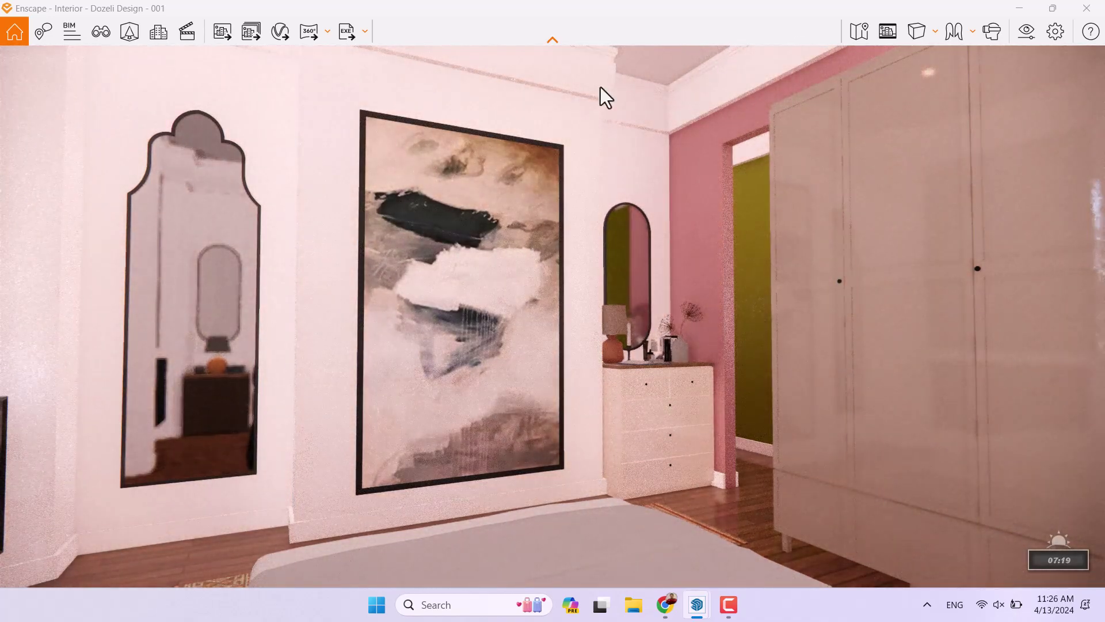
# - Minimize Enscape and switch SketchUp to the Camera 005 scene
pyautogui.click(1022, 9)
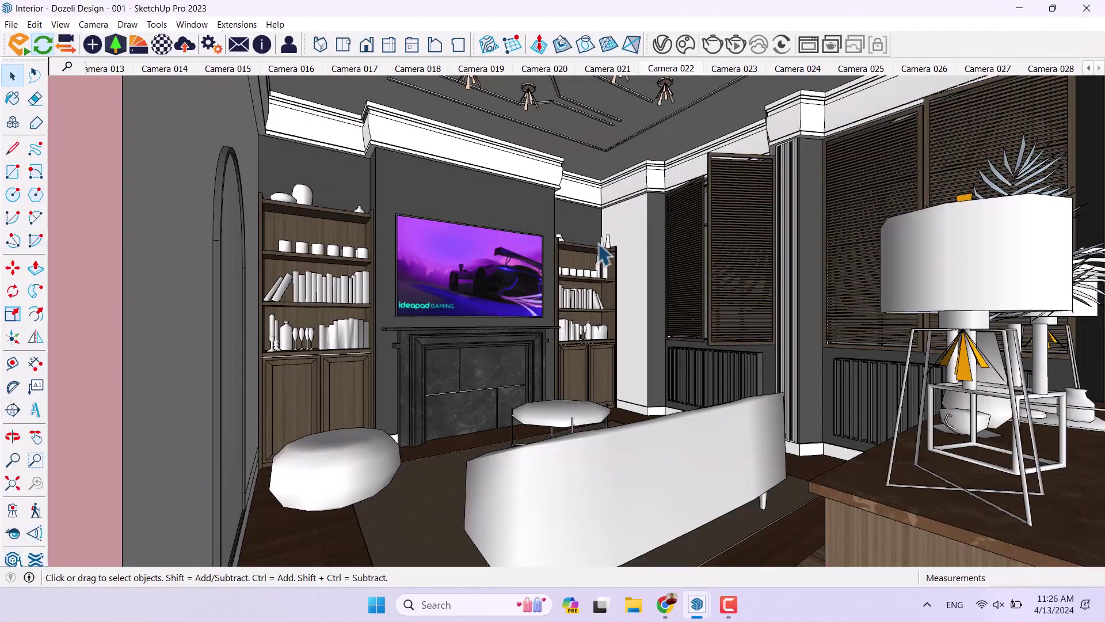
pyautogui.moveTo(424, 301); pyautogui.dragTo(469, 296, button='middle')
pyautogui.press('space')
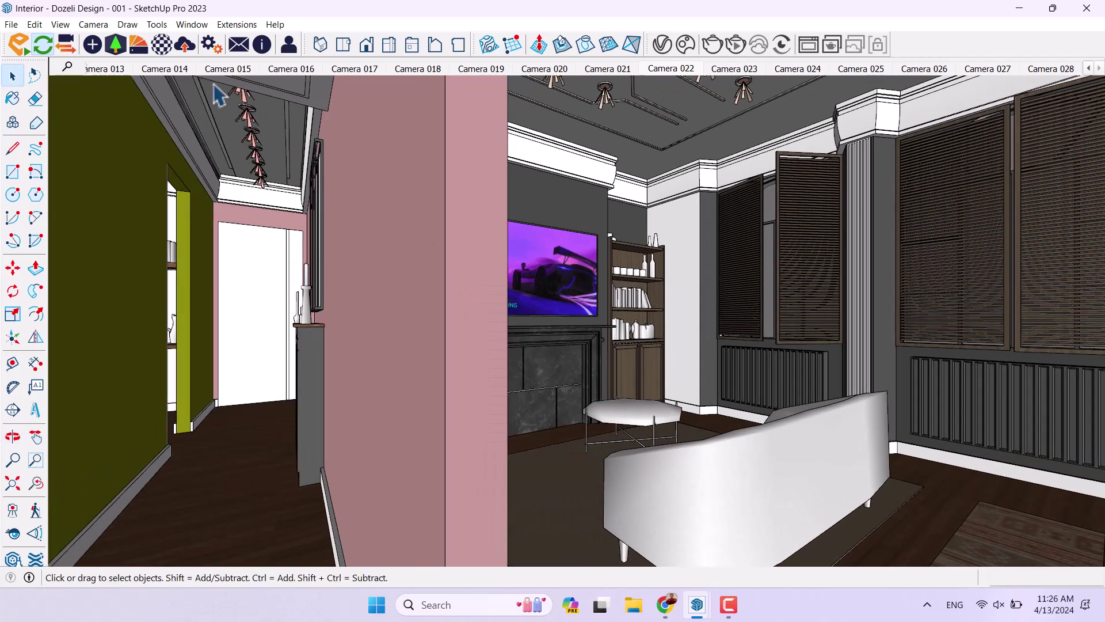
pyautogui.click(1089, 68)
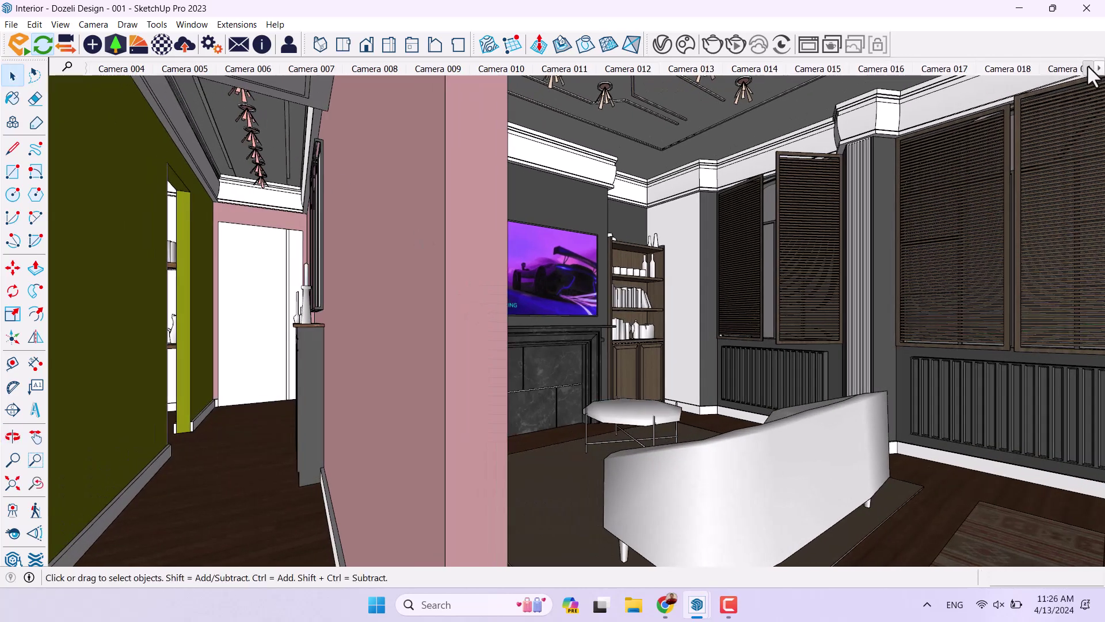
pyautogui.click(1088, 68)
pyautogui.click(256, 69)
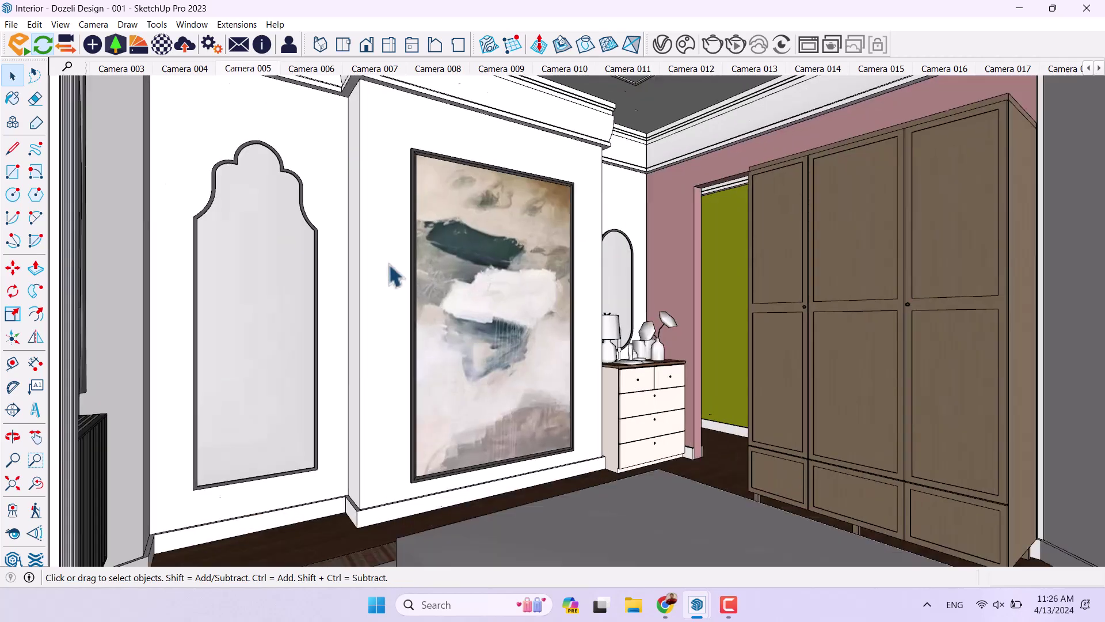
# - Hide the curtain covering the arched window, then return to Enscape
pyautogui.moveTo(387, 272)
pyautogui.mouseDown(button='middle')
pyautogui.moveTo(556, 284)
pyautogui.moveTo(253, 305)
pyautogui.moveTo(388, 291)
pyautogui.moveTo(468, 320)
pyautogui.moveTo(434, 328)
pyautogui.moveTo(375, 288)
pyautogui.mouseUp(button='middle')
pyautogui.click(374, 288)
pyautogui.rightClick(374, 288)
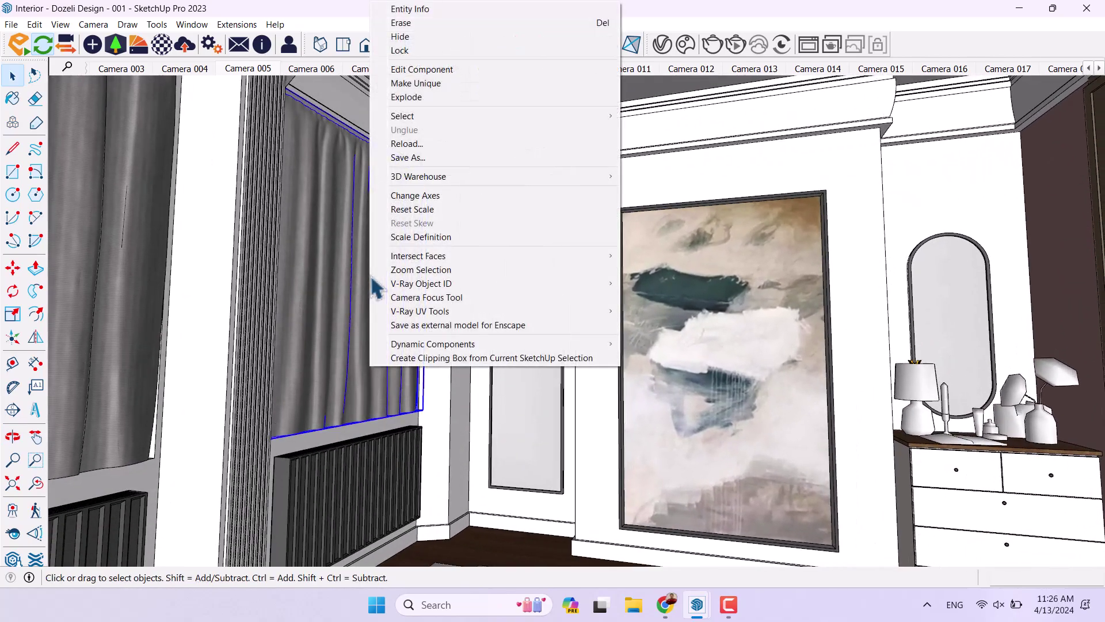
pyautogui.click(403, 37)
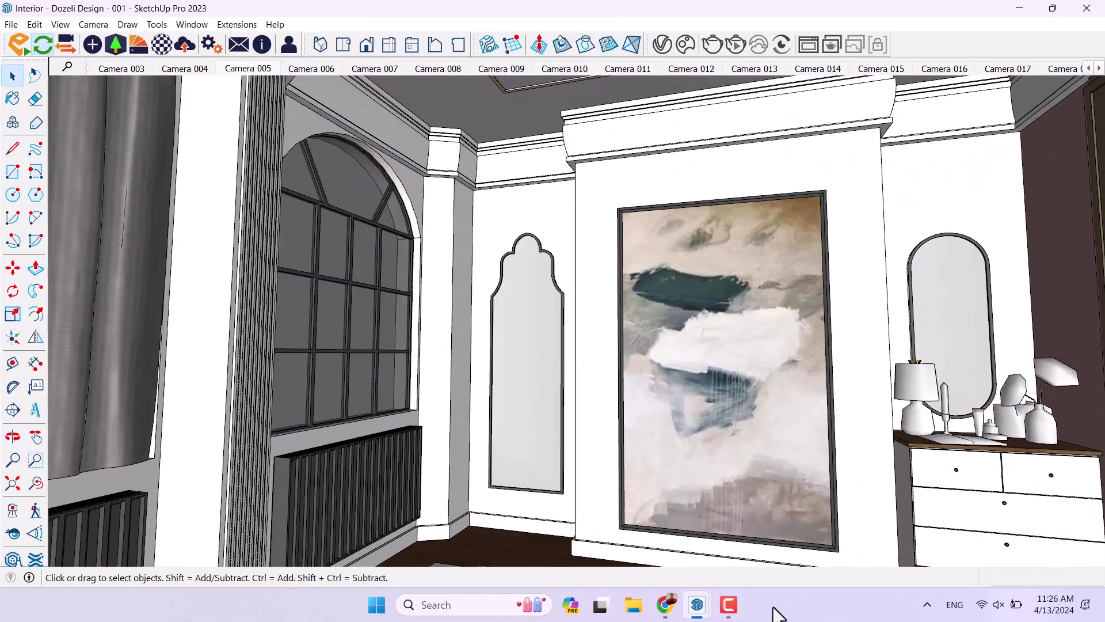
pyautogui.moveTo(697, 601)
pyautogui.click(762, 548)
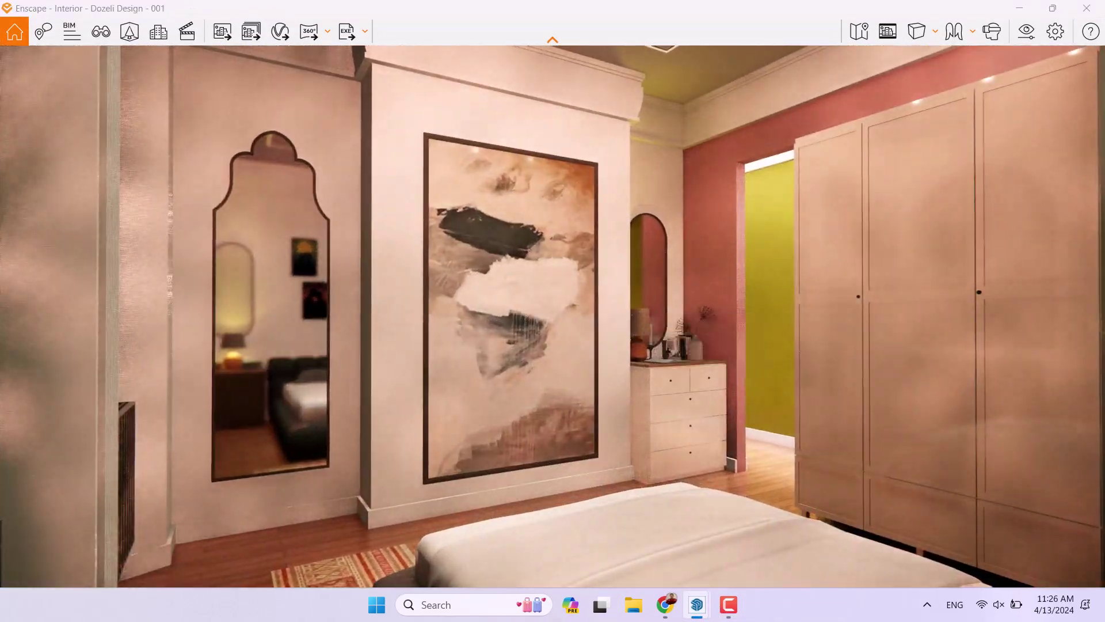
# - Set the time of day to 17:08 for late-afternoon sun
pyautogui.press('u')
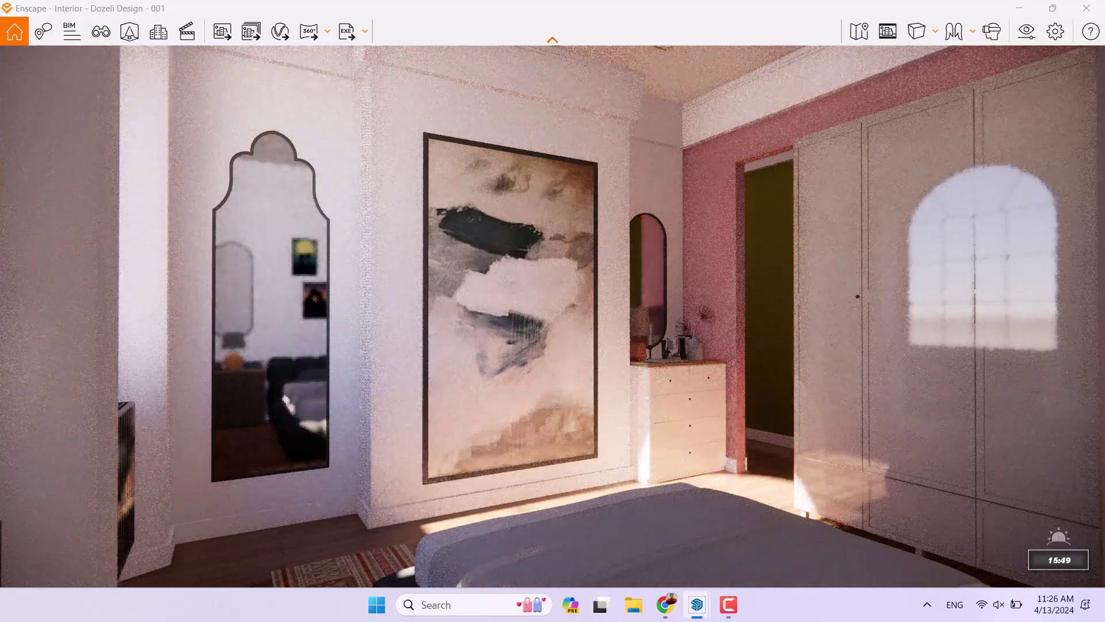
pyautogui.press('i')
pyautogui.press('i')
pyautogui.press('i')
pyautogui.press('i')
pyautogui.press('i')
pyautogui.press('i')
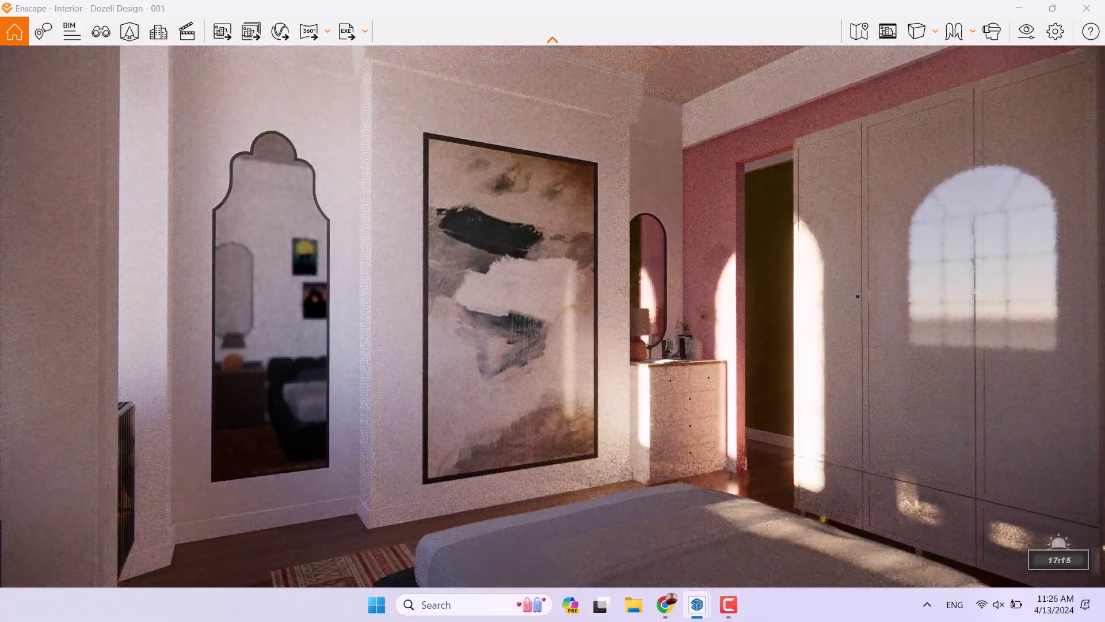
pyautogui.press('u')
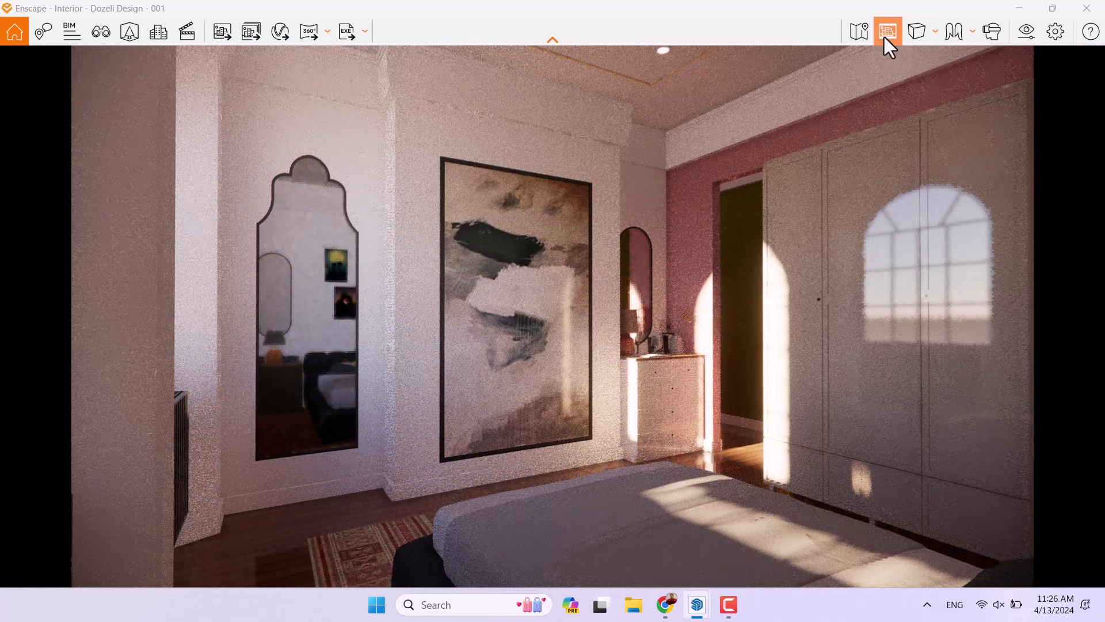
# - Set the Visual Settings output resolution to Custom with width 1080
pyautogui.click(887, 32)
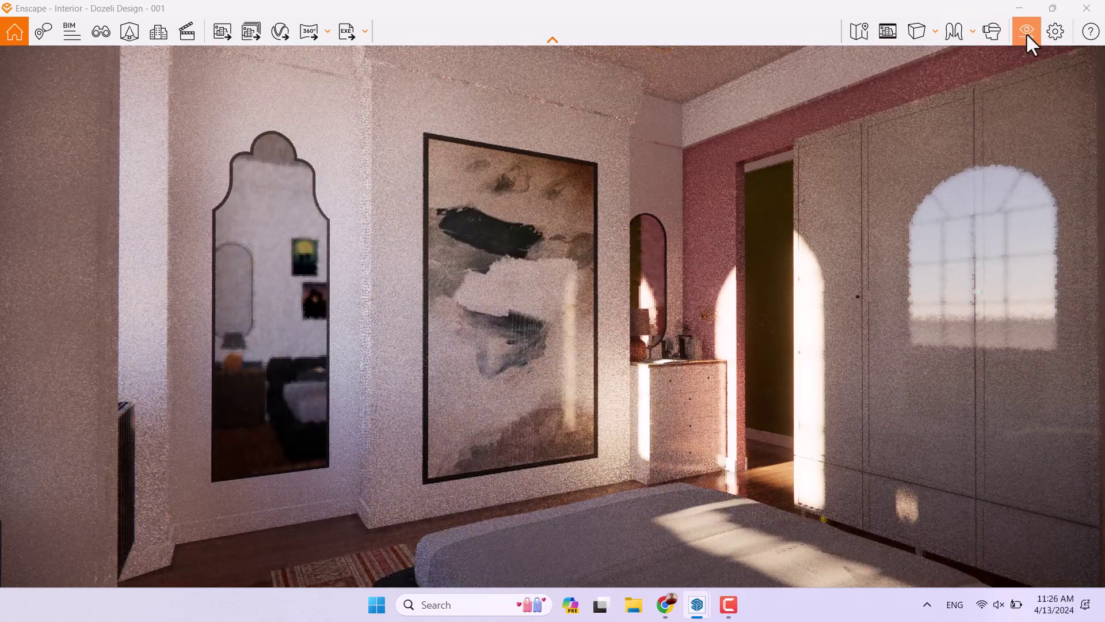
pyautogui.click(1026, 33)
pyautogui.click(549, 76)
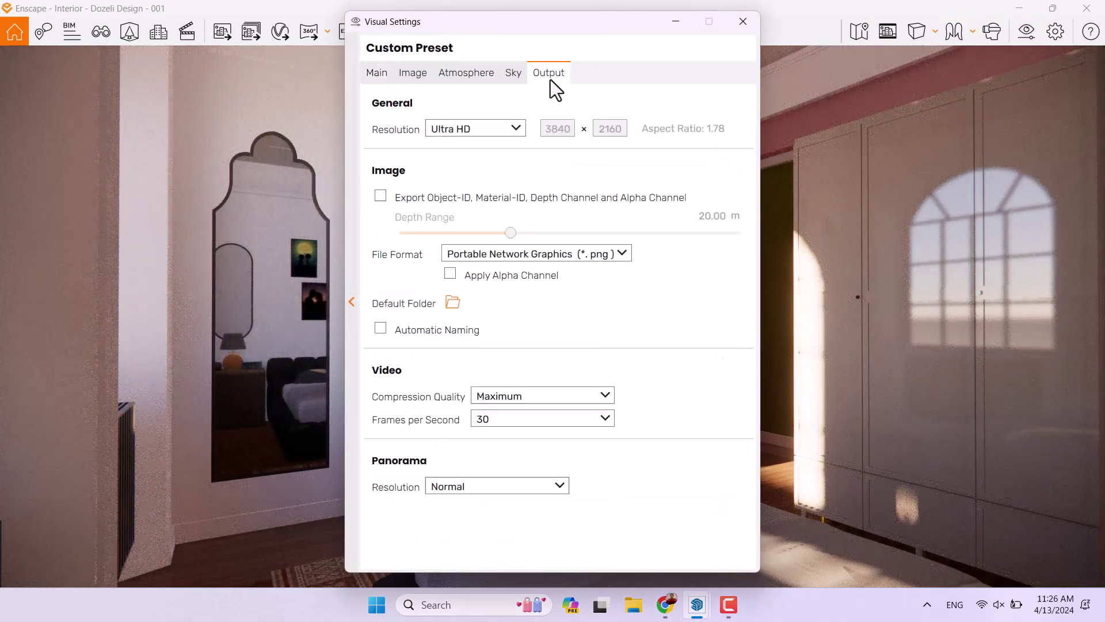
pyautogui.click(488, 129)
pyautogui.click(455, 226)
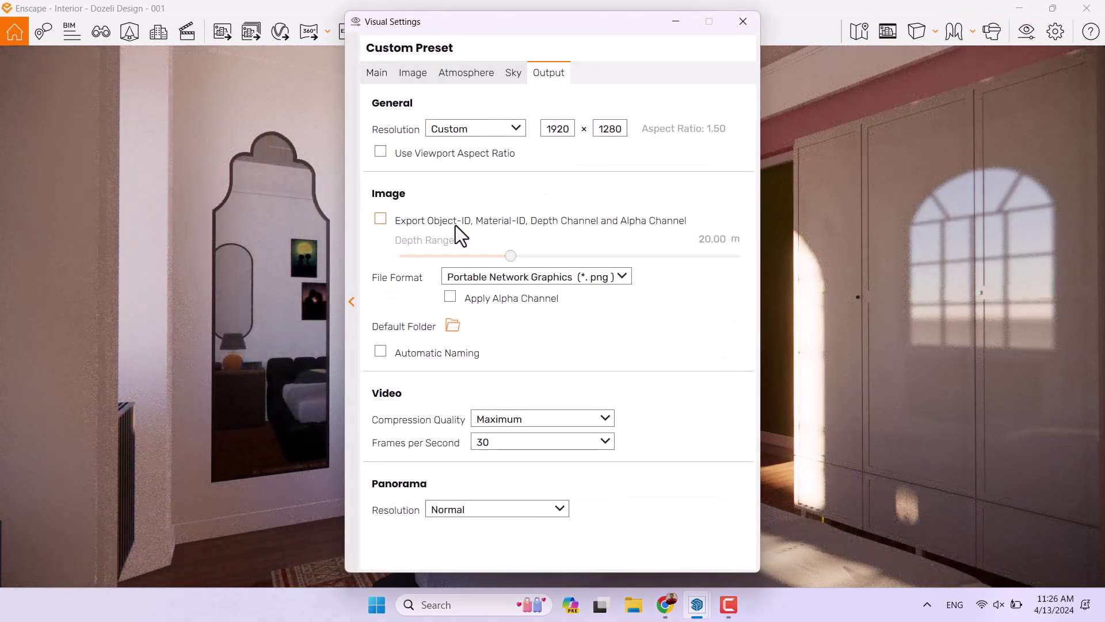
pyautogui.doubleClick(558, 129)
pyautogui.write('1080')
# - Reframe the camera closer to the lamp and dresser, narrowing field of view to 29°
pyautogui.click(376, 75)
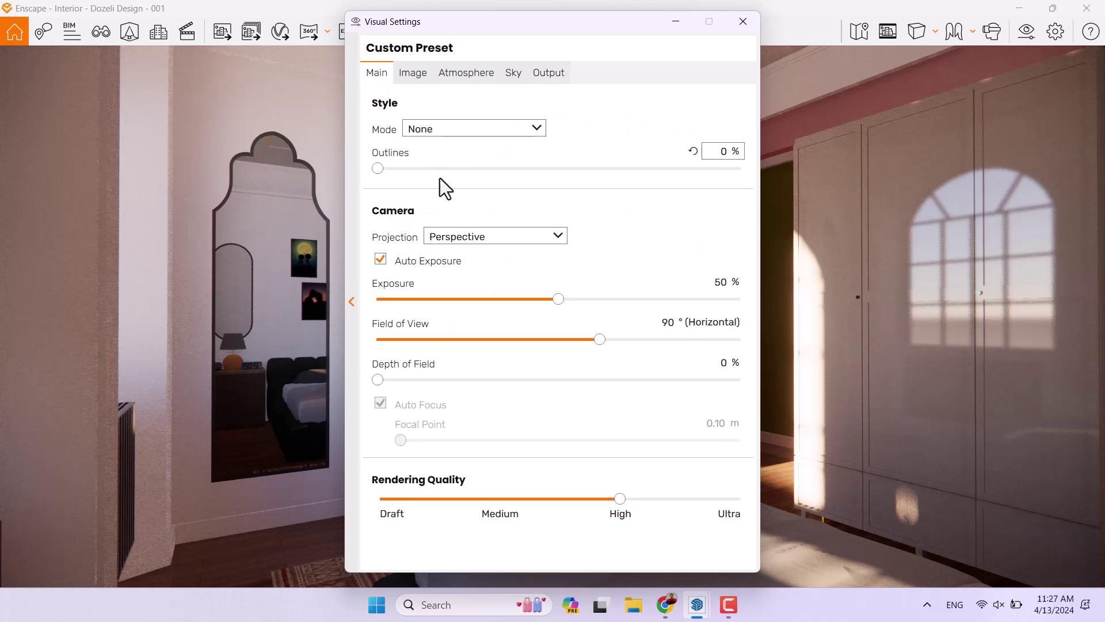
pyautogui.click(894, 27)
pyautogui.moveTo(558, 28); pyautogui.dragTo(188, 18)
pyautogui.moveTo(523, 175); pyautogui.dragTo(605, 330)
pyautogui.press('w')
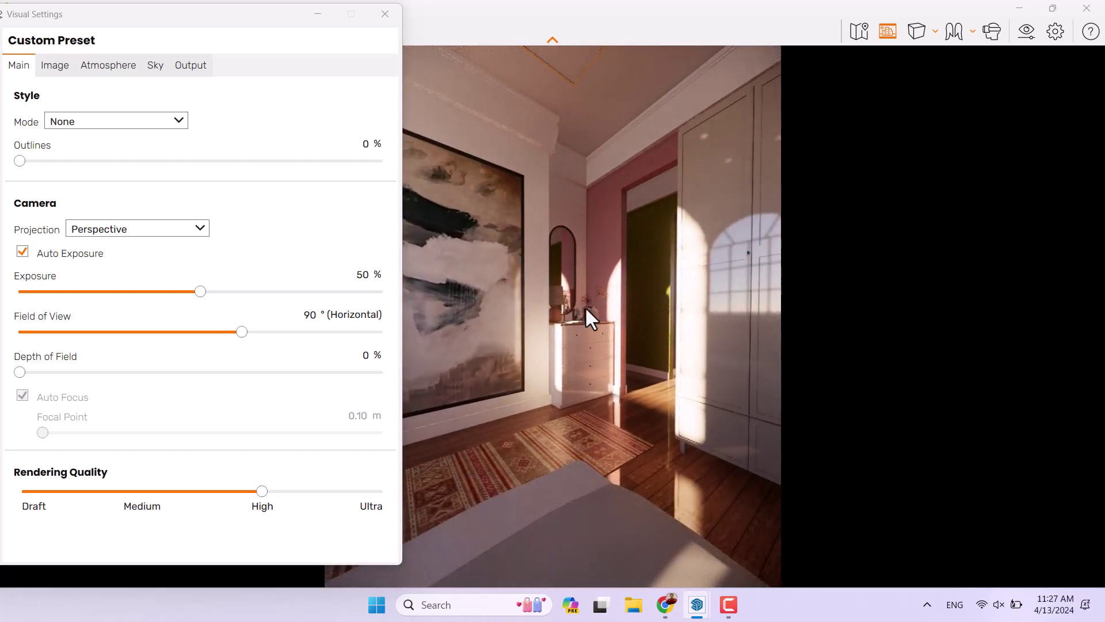
pyautogui.moveTo(241, 332); pyautogui.dragTo(73, 331)
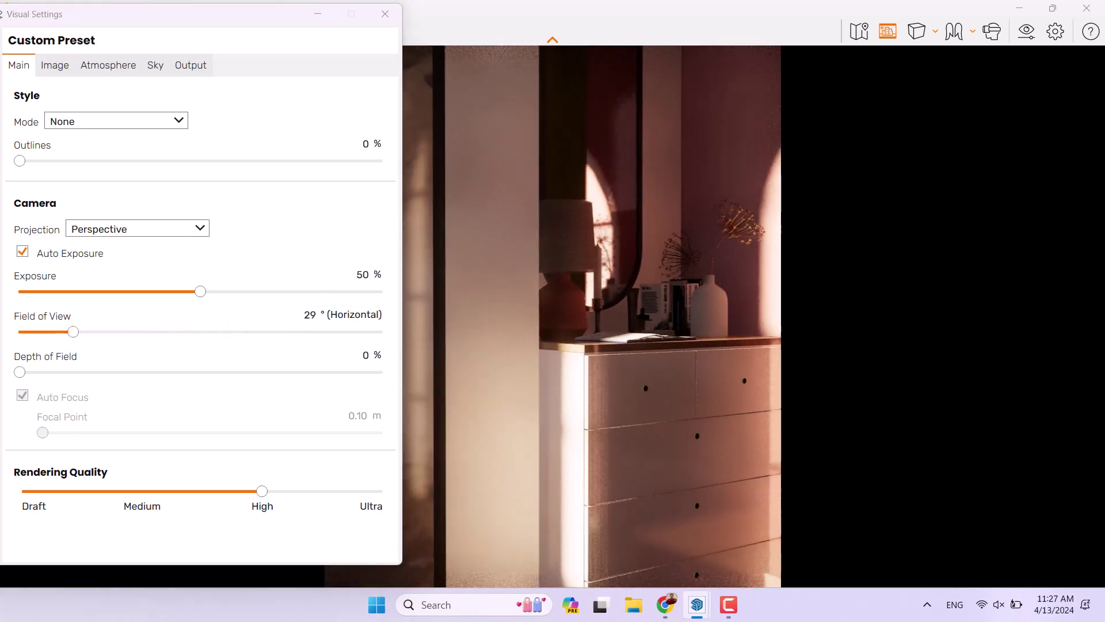
pyautogui.moveTo(419, 340); pyautogui.dragTo(564, 346)
pyautogui.press('w')
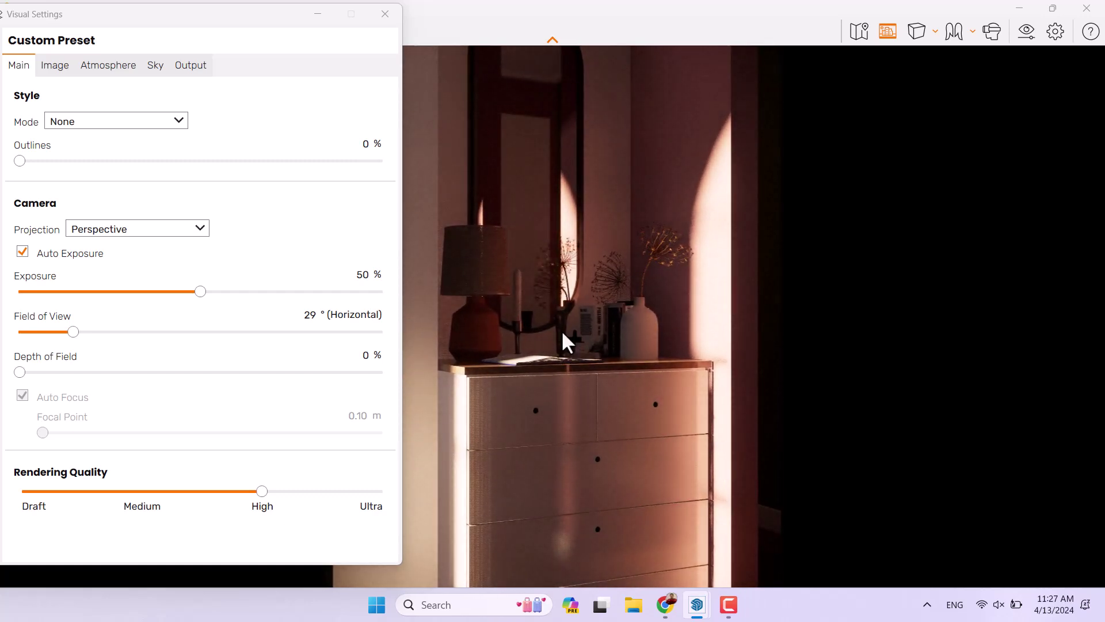
# - Shift the time of day to about 17:10 for soft pink sunlight on the dresser
pyautogui.hotkey('shift', 'Left')
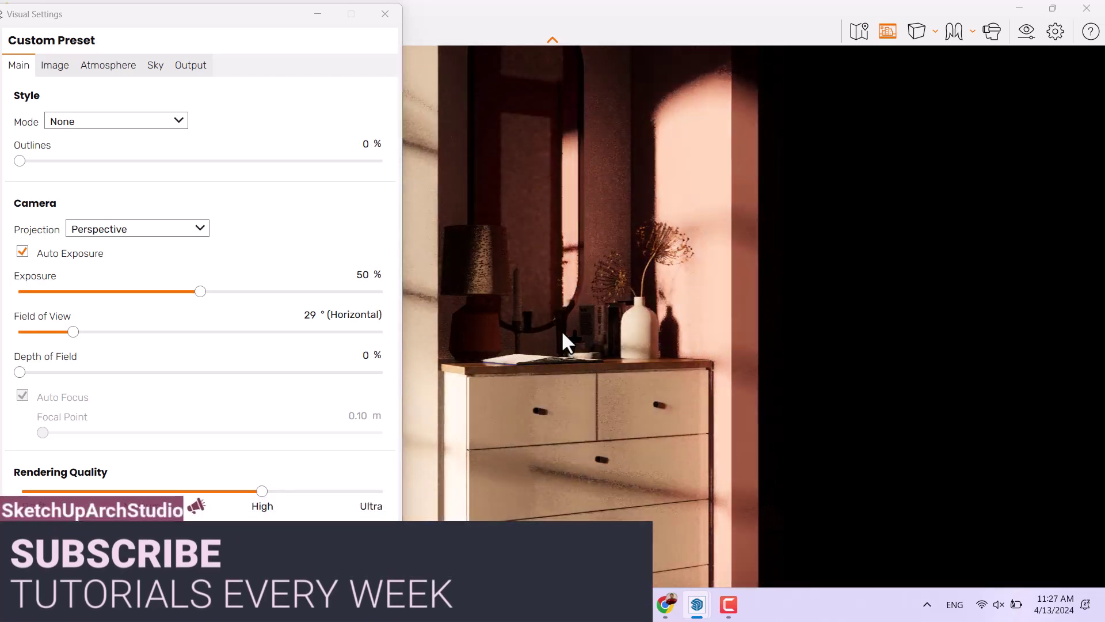
pyautogui.hotkey('shift', 'Left')
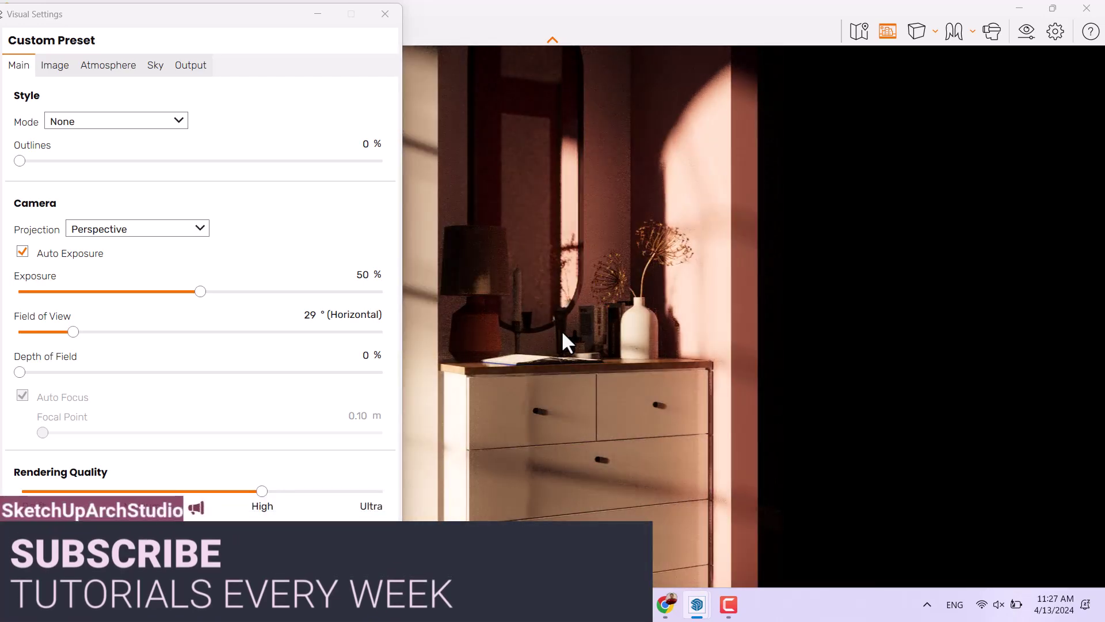
pyautogui.hotkey('shift', 'Left')
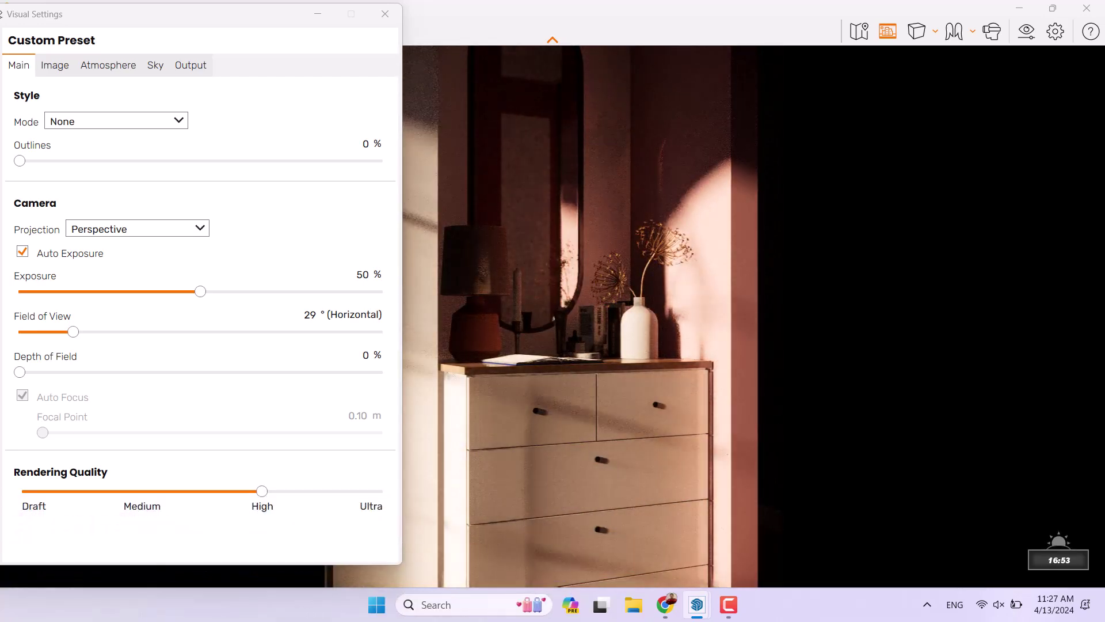
pyautogui.hotkey('shift', 'Right')
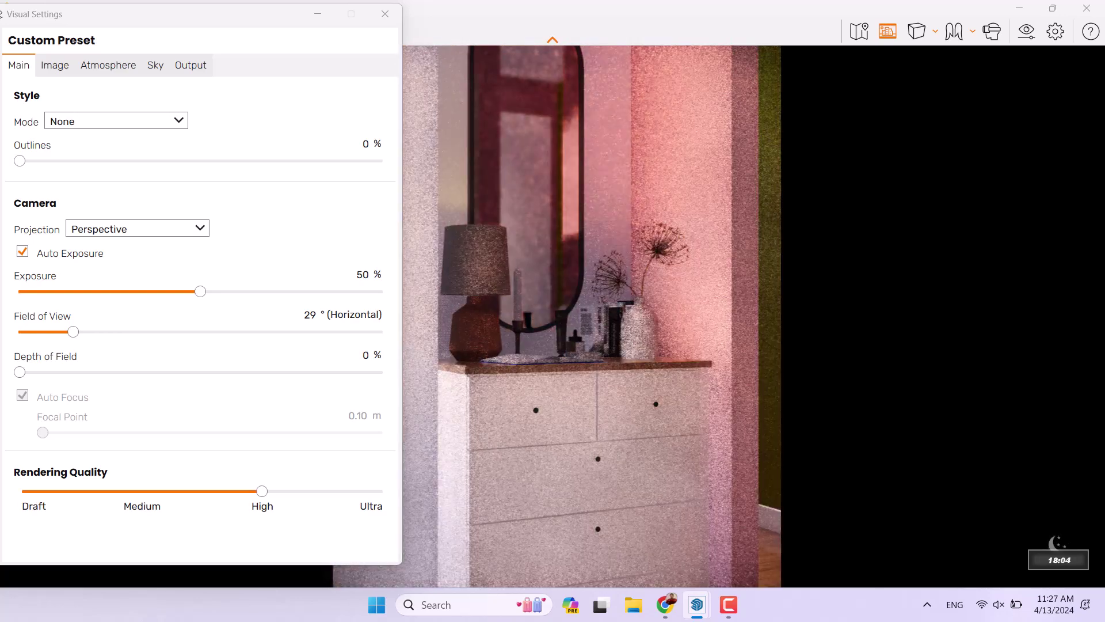
pyautogui.hotkey('shift', 'Left')
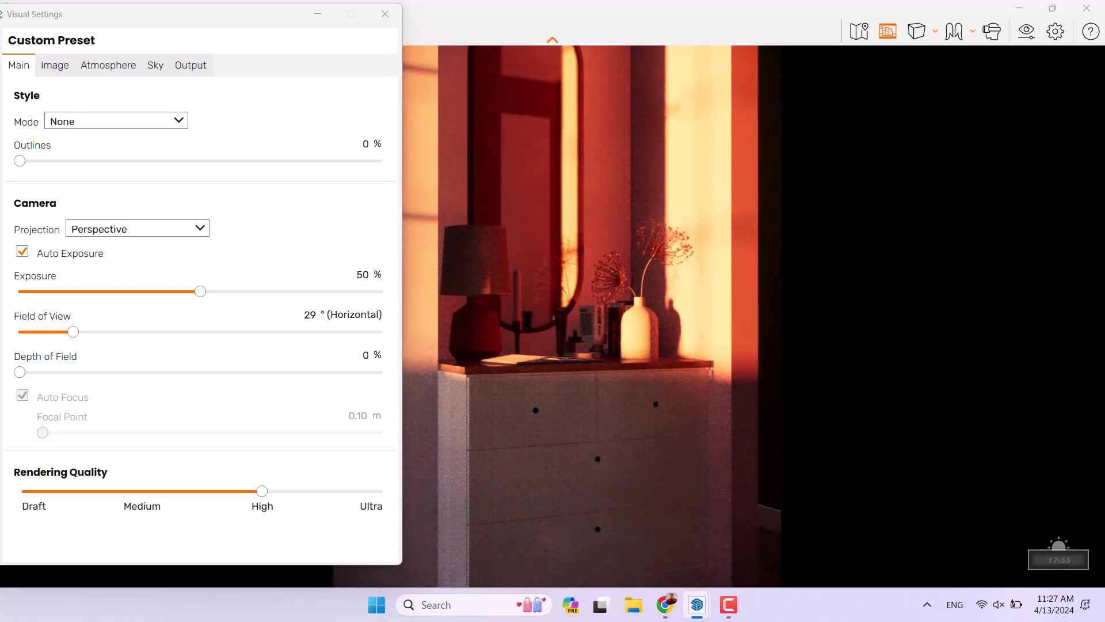
pyautogui.hotkey('shift', 'Left')
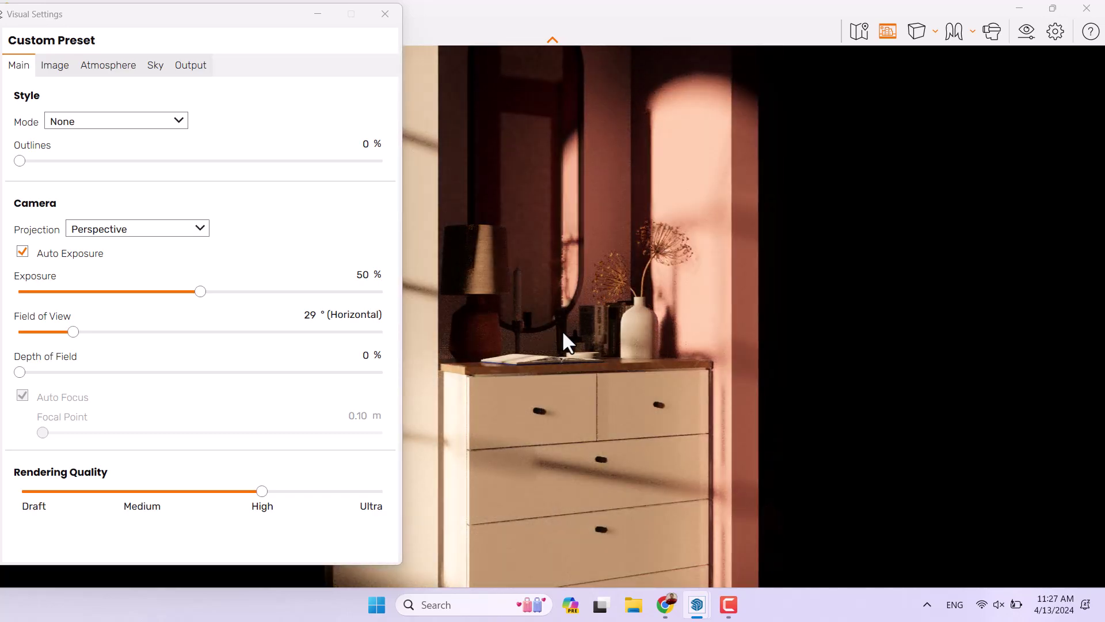
# - Set exposure to 57% and depth of field to 8% with a 2.79 m focal point
pyautogui.moveTo(204, 298); pyautogui.dragTo(227, 293)
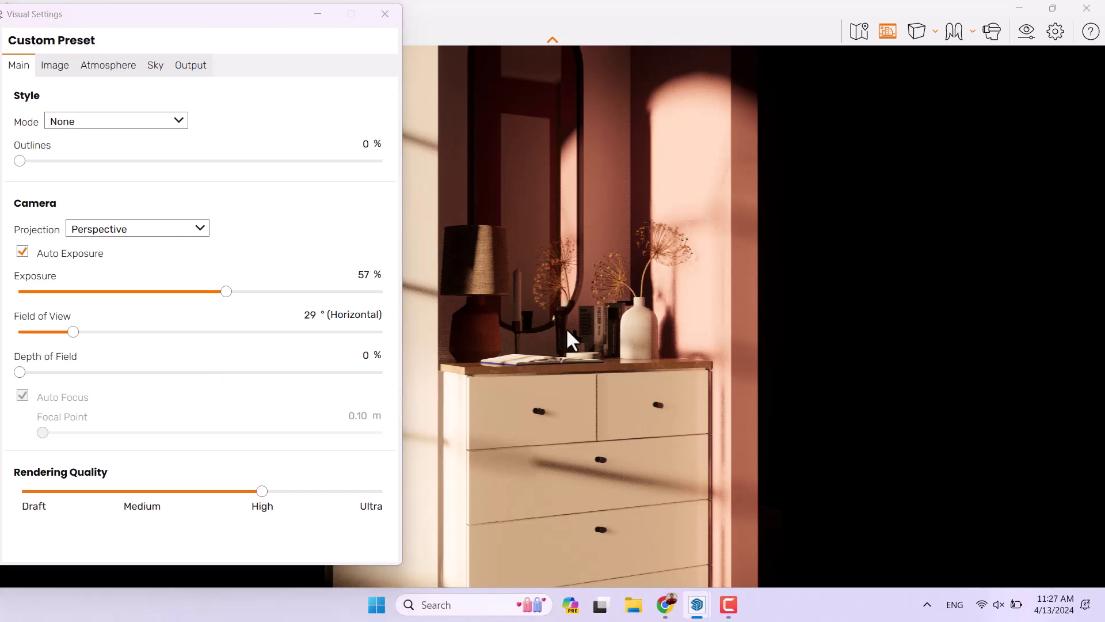
pyautogui.moveTo(21, 372); pyautogui.dragTo(123, 372)
pyautogui.moveTo(170, 436); pyautogui.dragTo(204, 433)
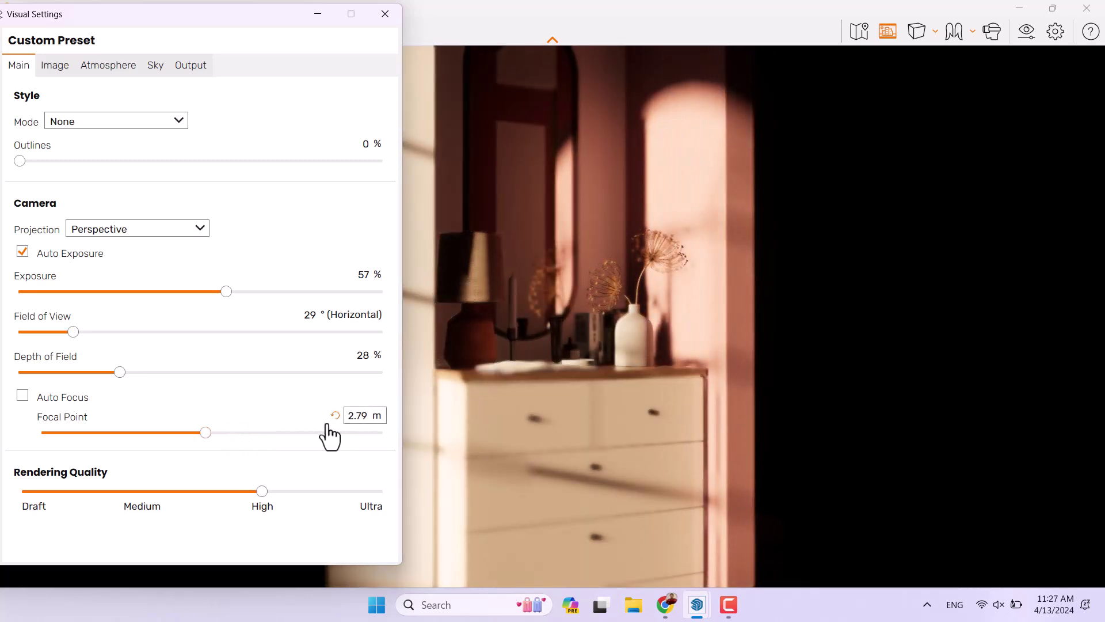
pyautogui.moveTo(120, 373); pyautogui.dragTo(61, 378)
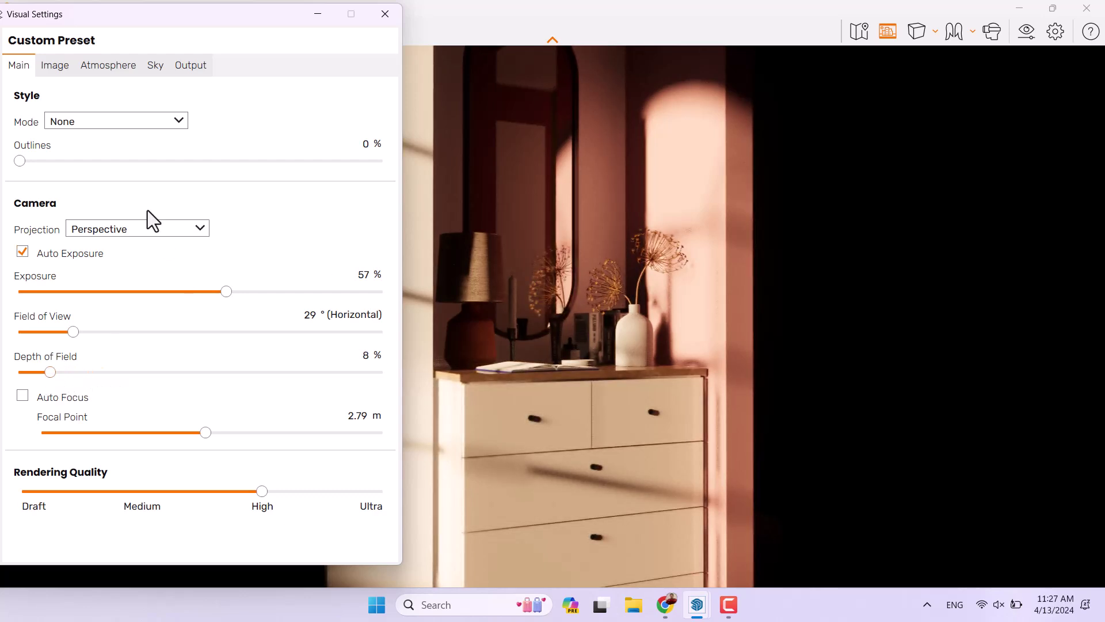
pyautogui.click(61, 71)
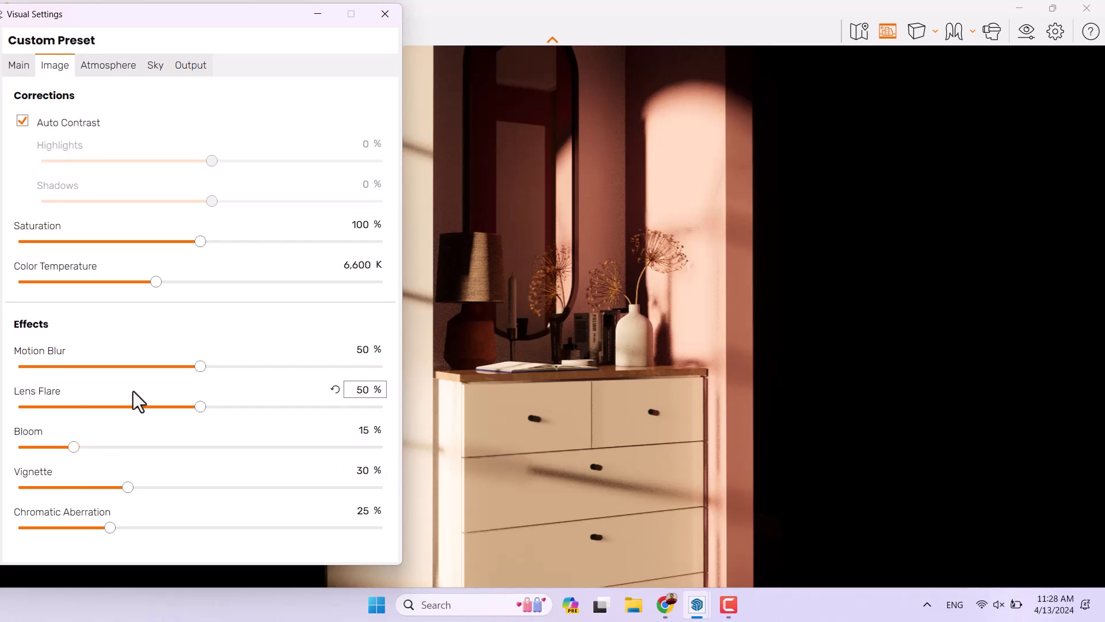
# - Set colour temperature 5,332 K, saturation 96%, bloom 7%, lens flare 26%, vignette 16%
pyautogui.moveTo(156, 283); pyautogui.dragTo(151, 282)
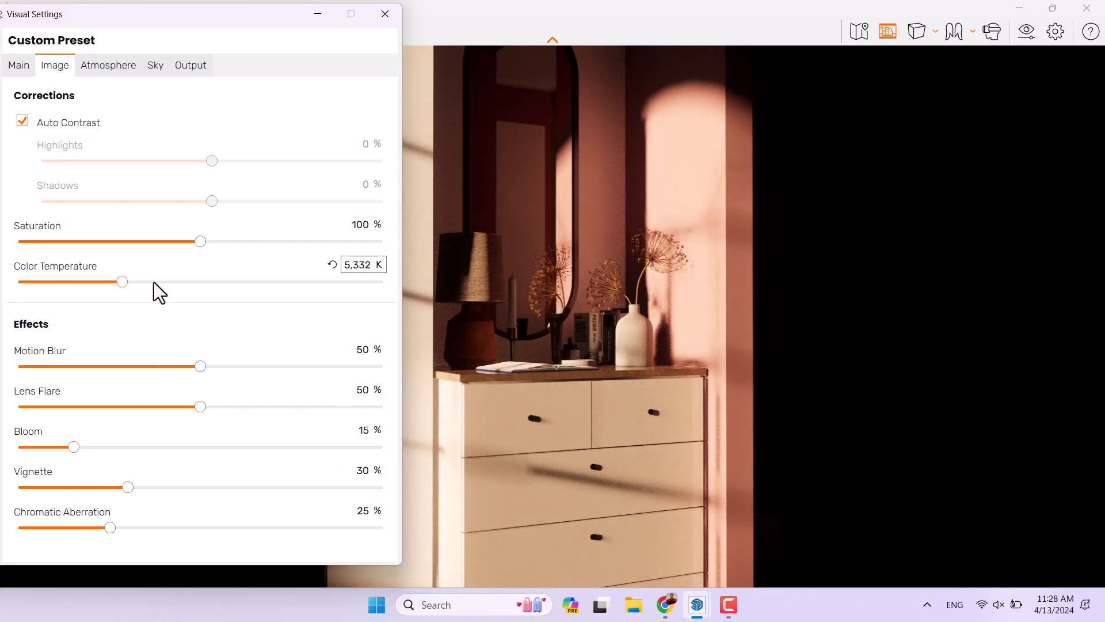
pyautogui.moveTo(202, 252); pyautogui.dragTo(196, 246)
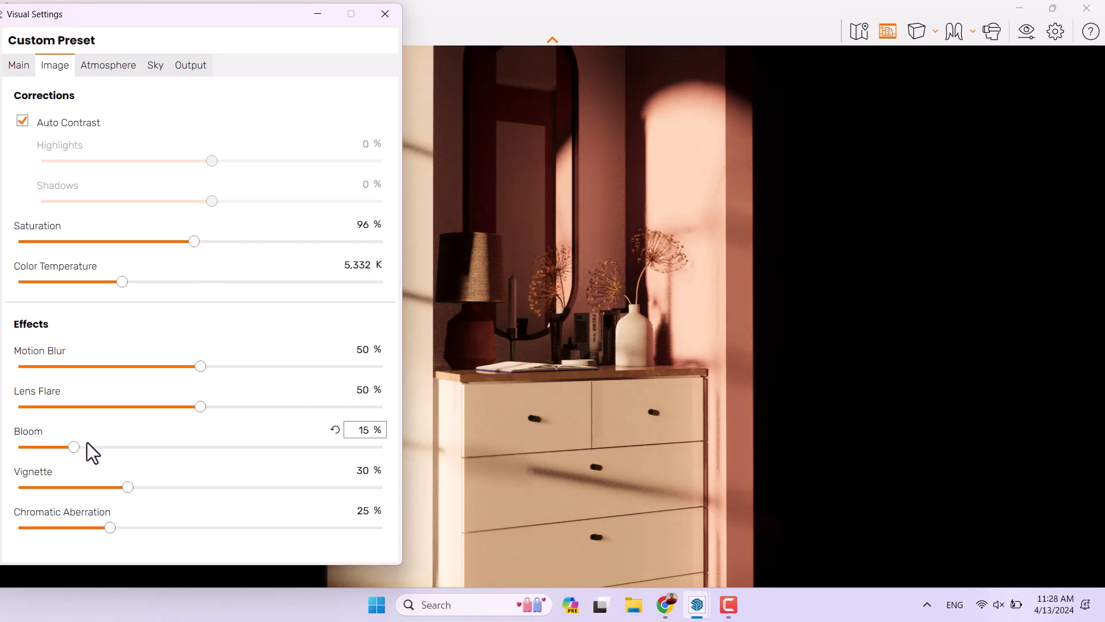
pyautogui.moveTo(72, 447); pyautogui.dragTo(44, 447)
pyautogui.moveTo(199, 406); pyautogui.dragTo(113, 406)
pyautogui.moveTo(124, 488); pyautogui.dragTo(102, 489)
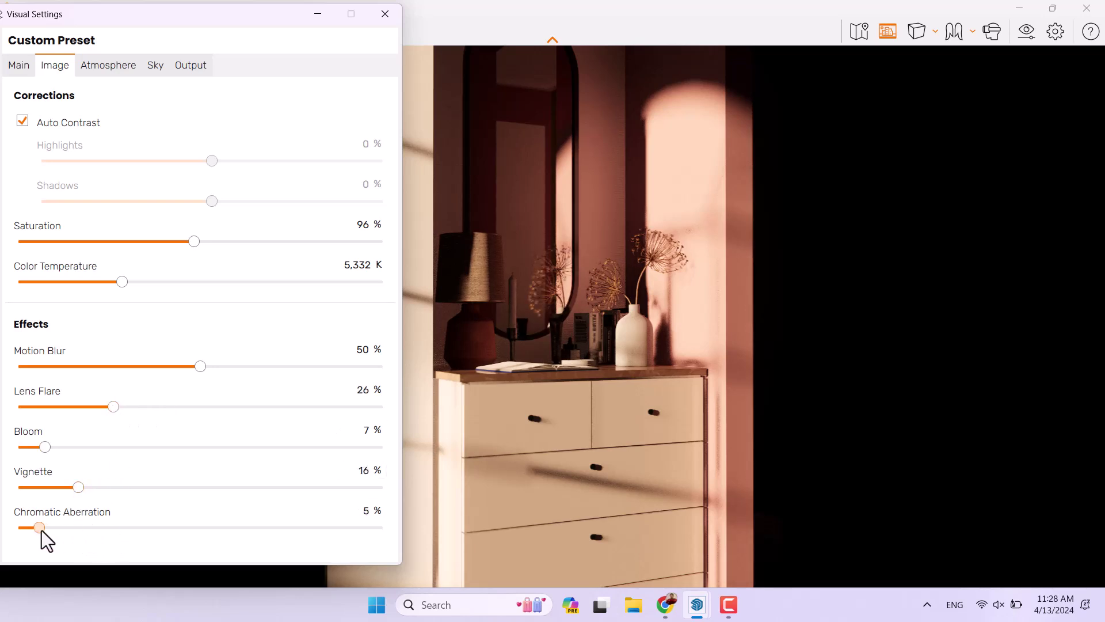
# - Set sun brightness 4%, shadow sharpness 0%, artificial light 90%, ambient brightness 70%
pyautogui.click(101, 68)
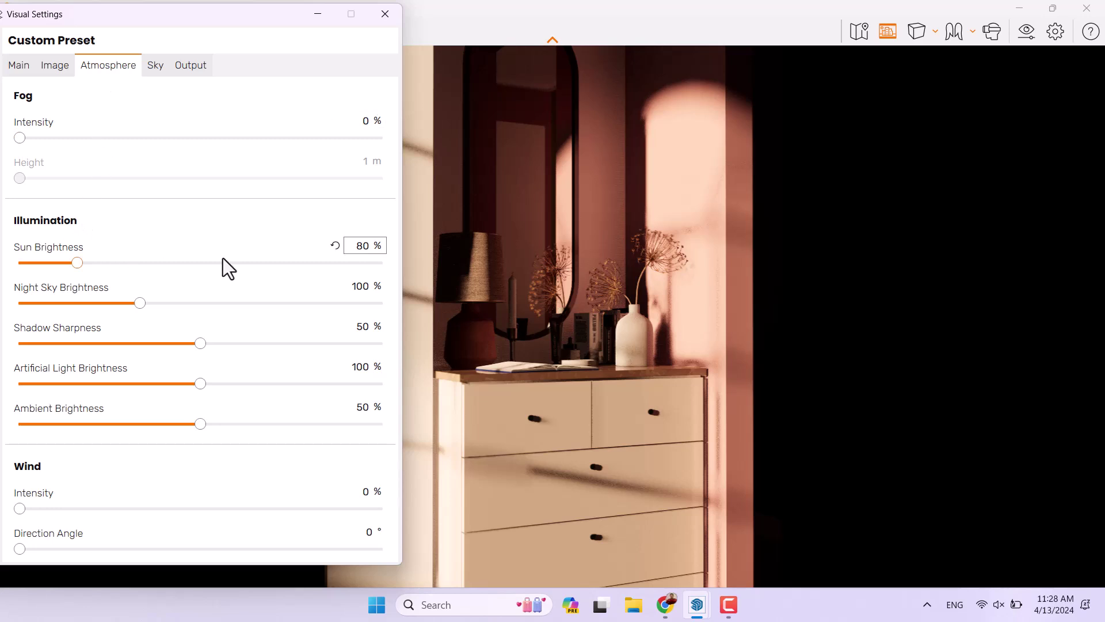
pyautogui.moveTo(74, 263); pyautogui.dragTo(18, 267)
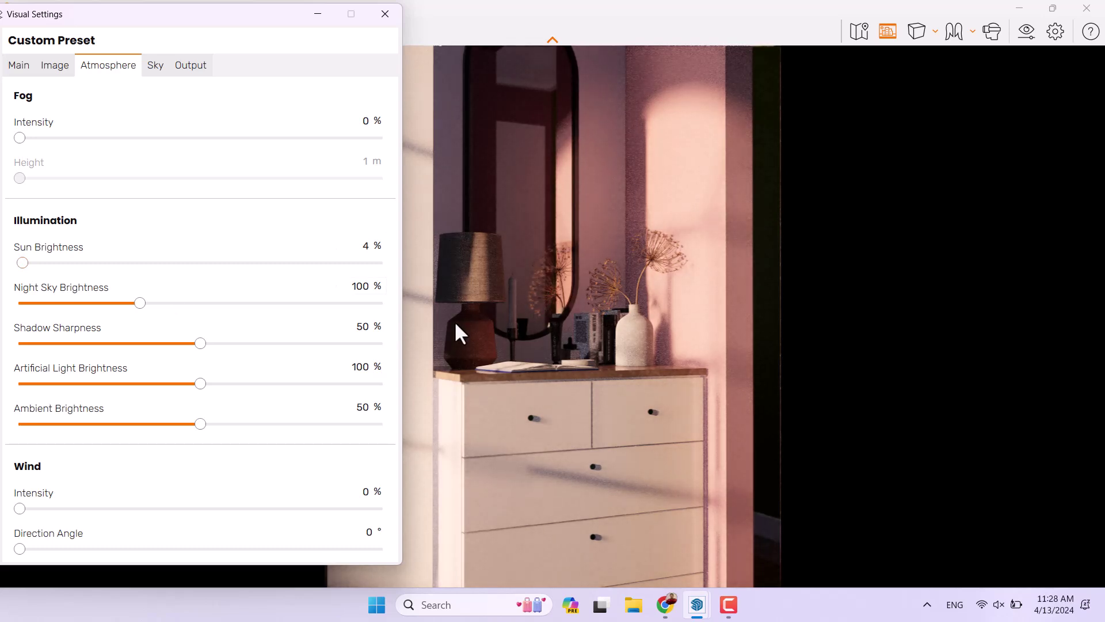
pyautogui.moveTo(202, 345); pyautogui.dragTo(436, 332)
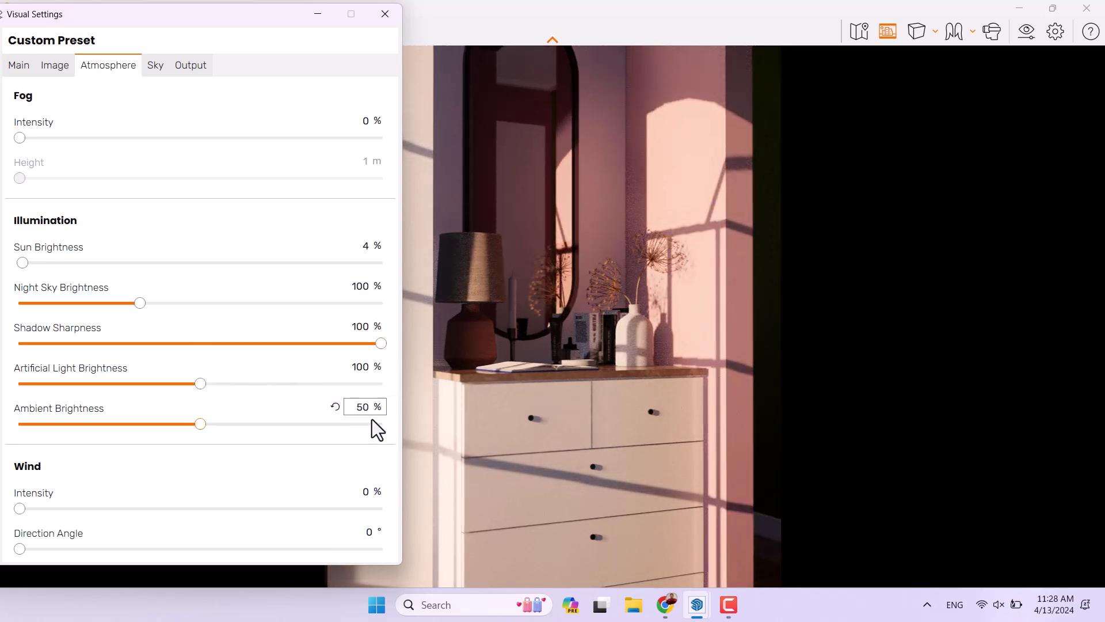
pyautogui.moveTo(381, 345); pyautogui.dragTo(3, 397)
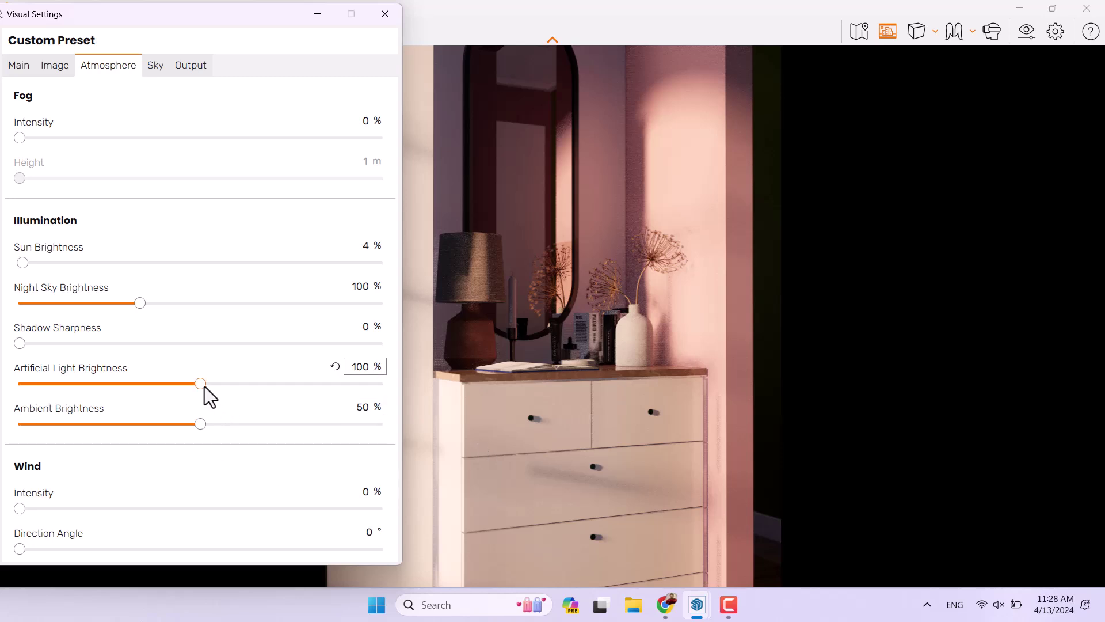
pyautogui.moveTo(201, 385); pyautogui.dragTo(182, 387)
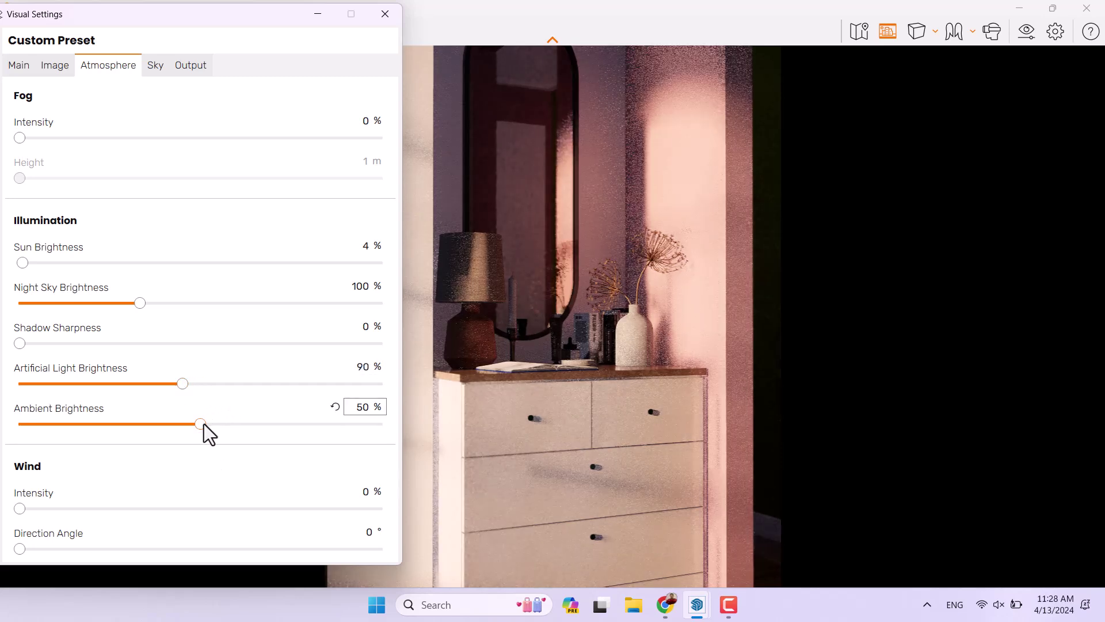
pyautogui.moveTo(204, 423); pyautogui.dragTo(232, 424)
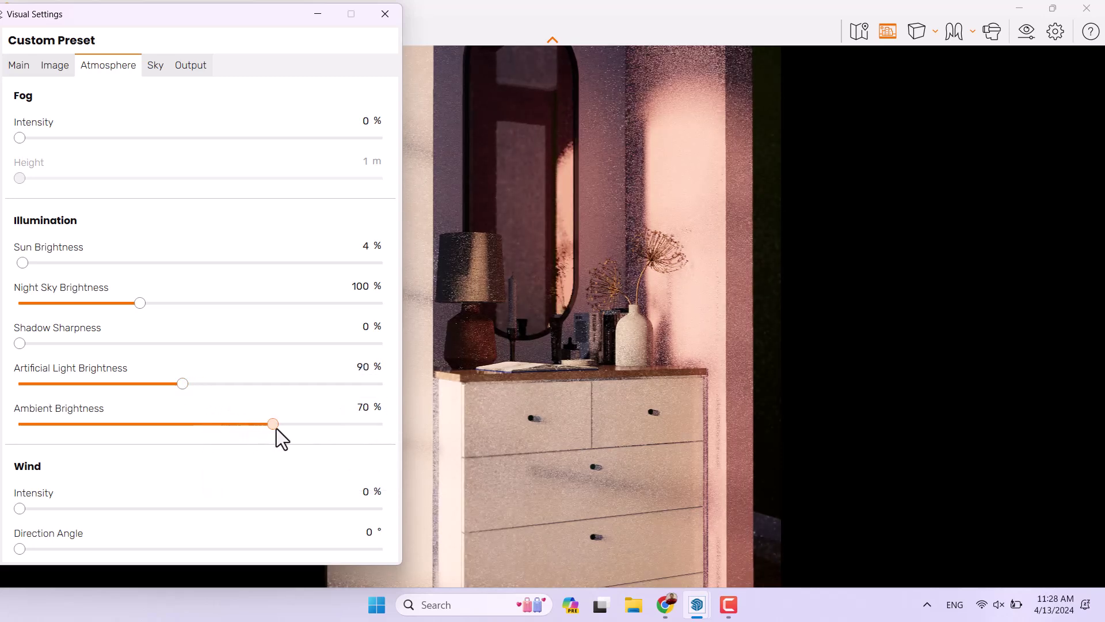
# - Set camera projection to Two-Point and close Visual Settings
pyautogui.click(161, 69)
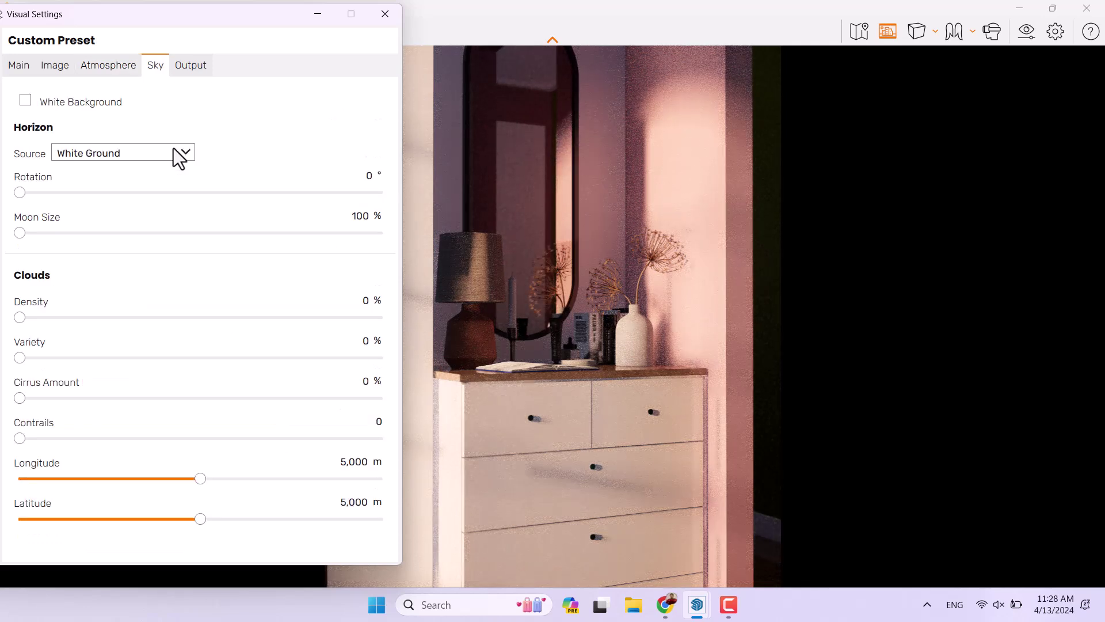
pyautogui.click(205, 70)
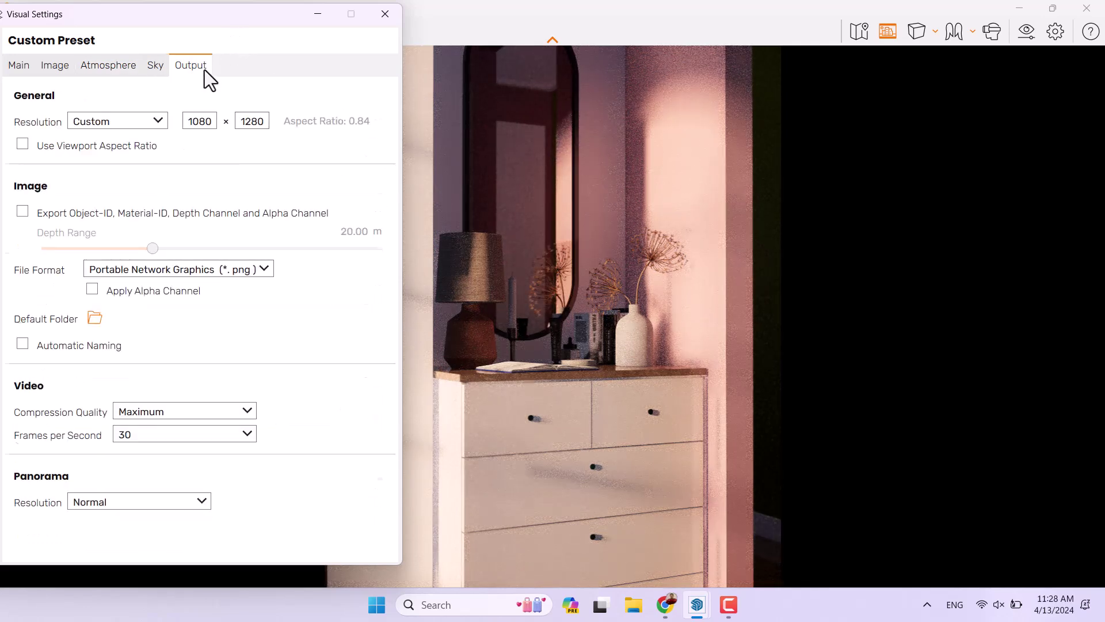
pyautogui.click(20, 67)
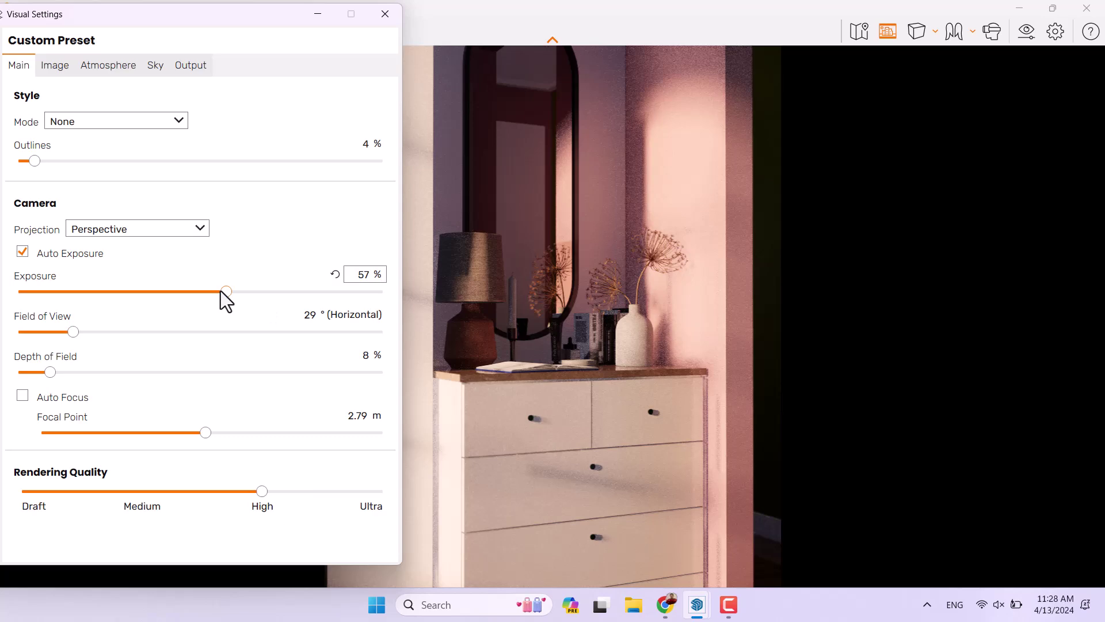
pyautogui.click(172, 230)
pyautogui.click(137, 264)
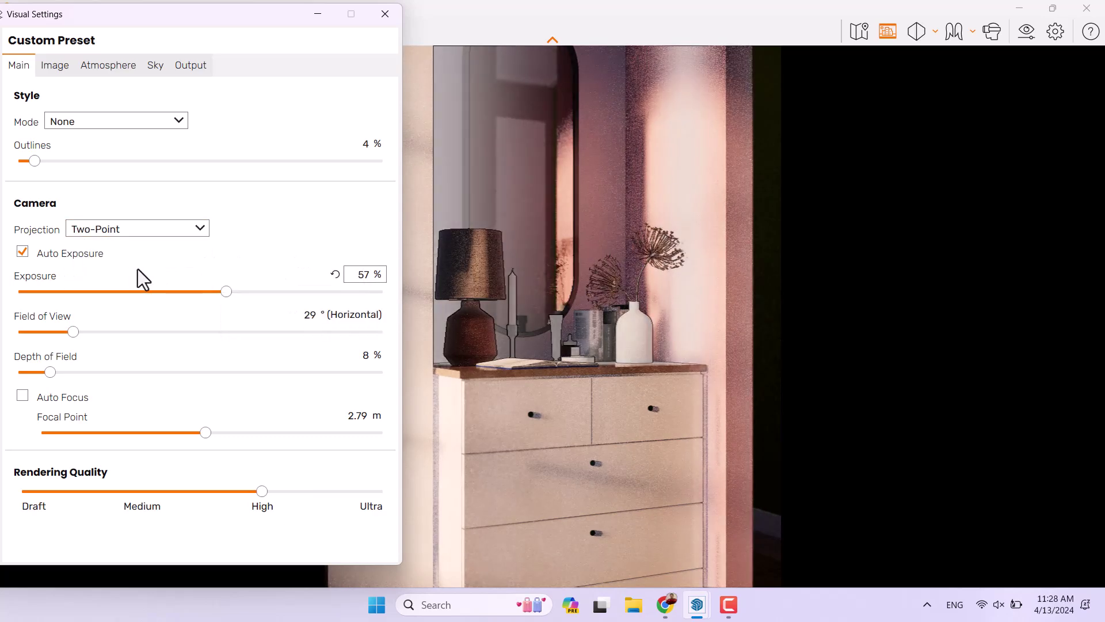
pyautogui.click(384, 14)
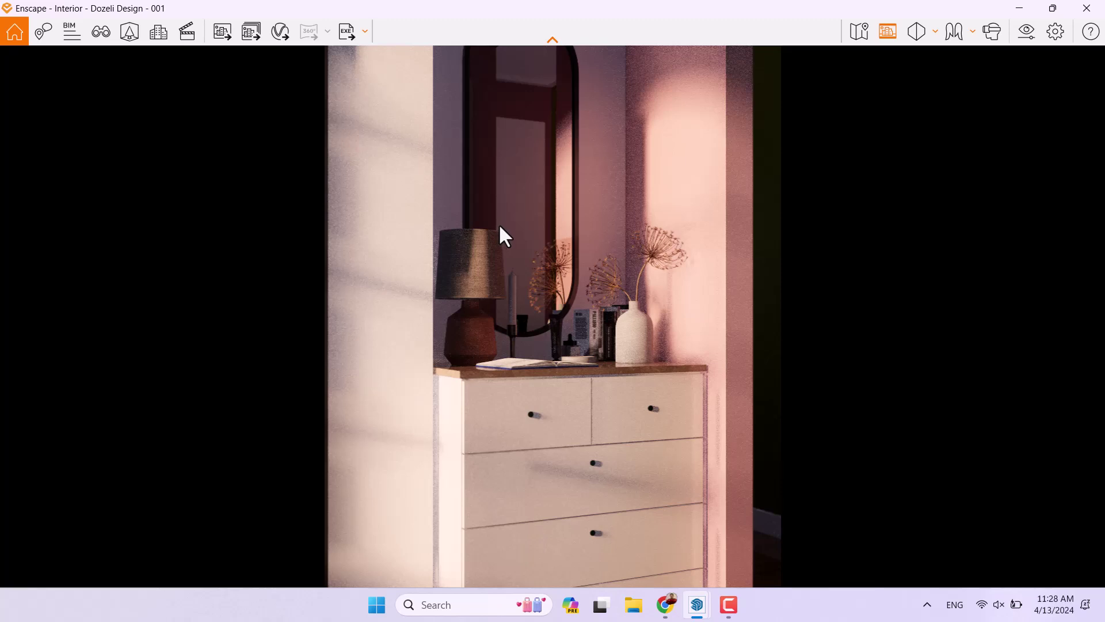
# - Save the render as a PNG named 'test render for AI' on the Desktop
pyautogui.click(222, 40)
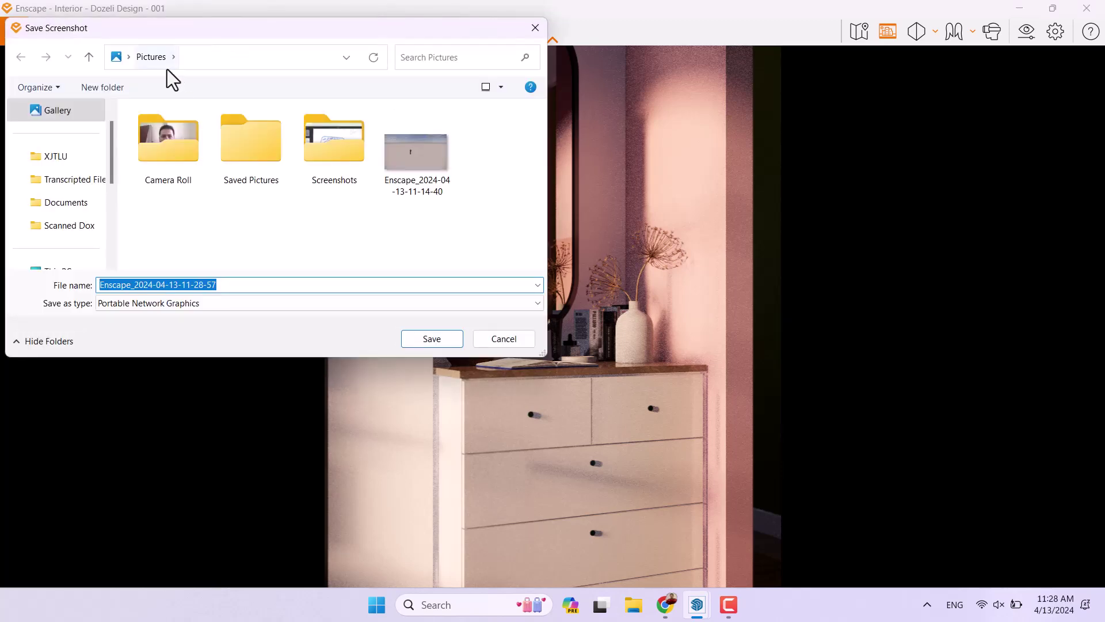
pyautogui.click(121, 60)
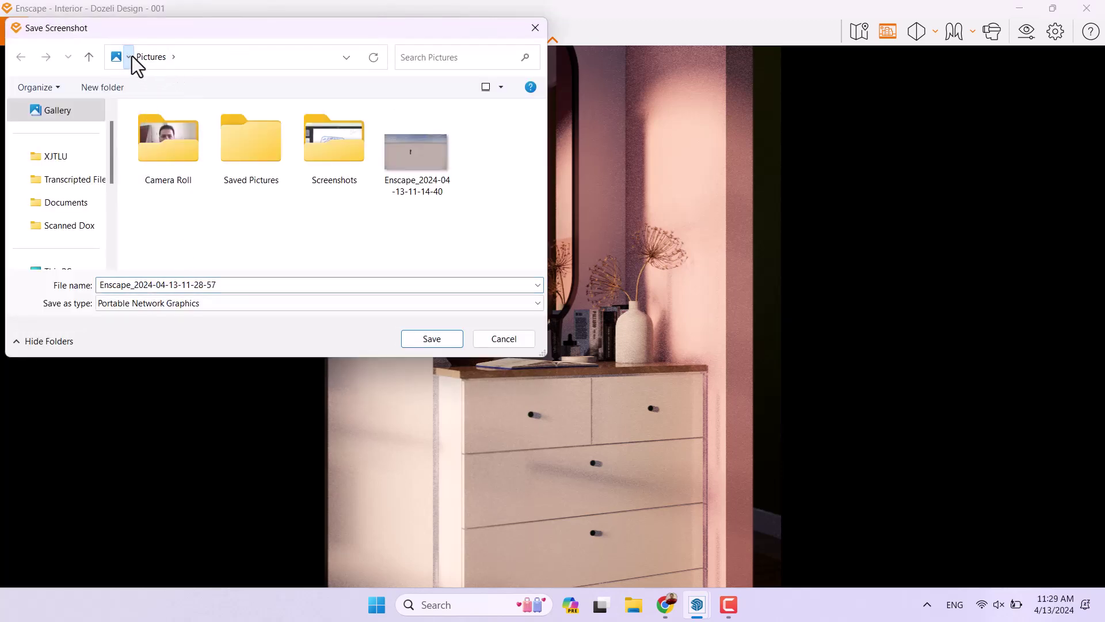
pyautogui.click(132, 56)
pyautogui.click(144, 113)
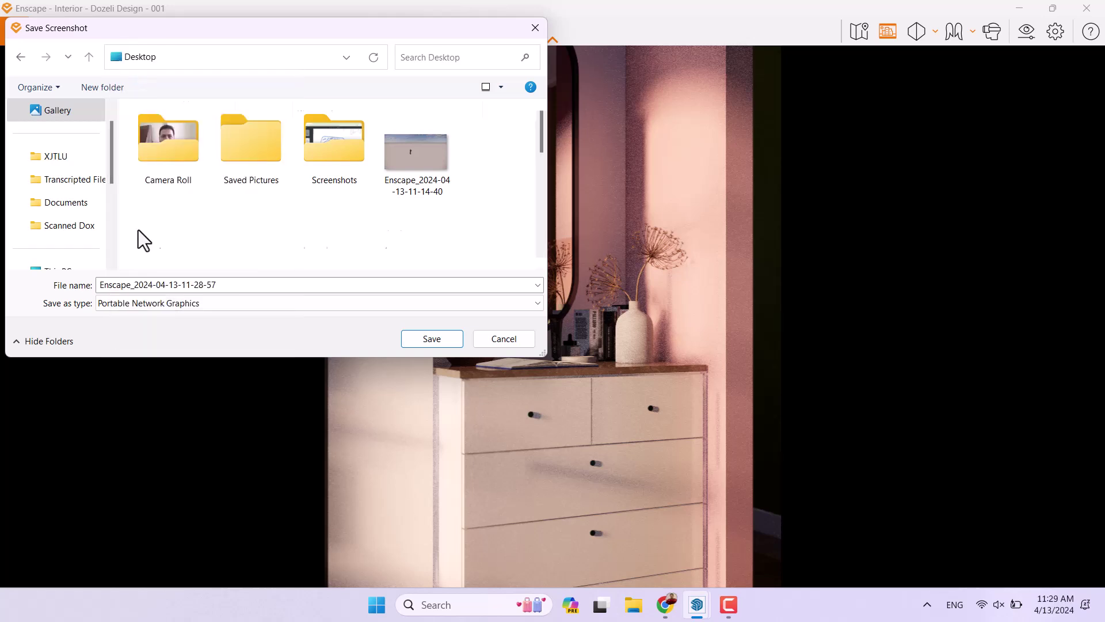
pyautogui.click(235, 286)
pyautogui.write('test')
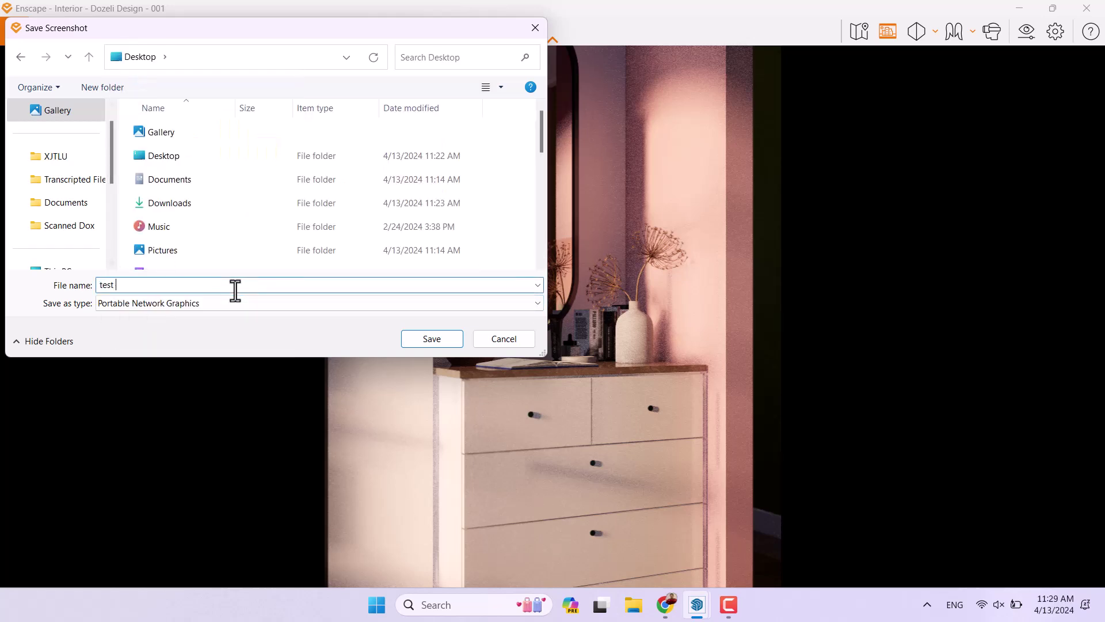
pyautogui.write(' render for')
pyautogui.press('capslock')
pyautogui.write('AI')
pyautogui.press('capslock')
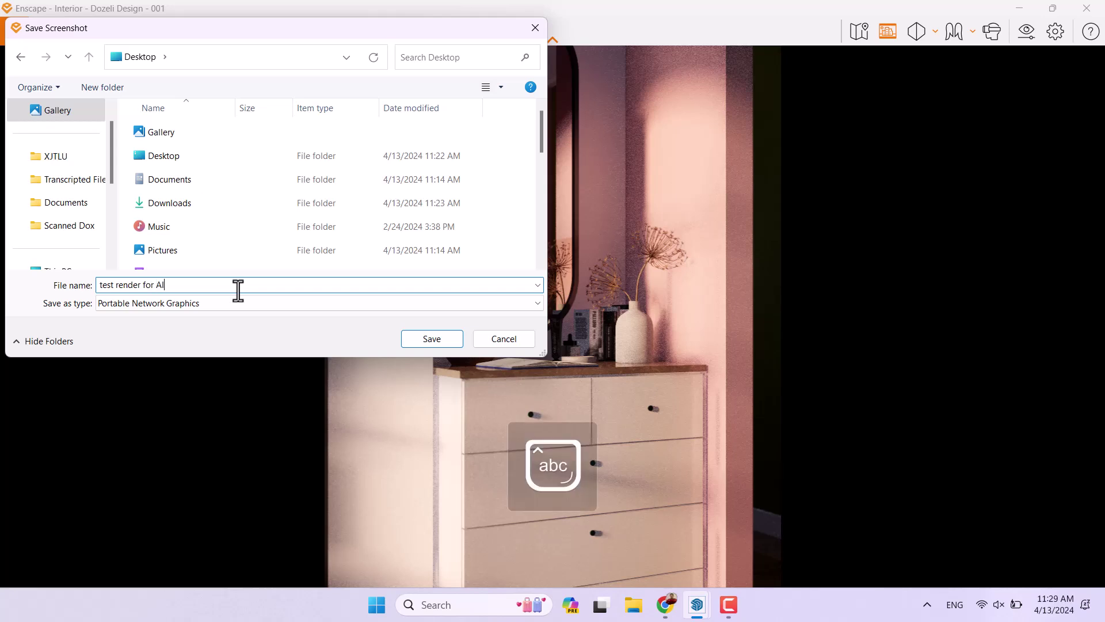
pyautogui.click(410, 338)
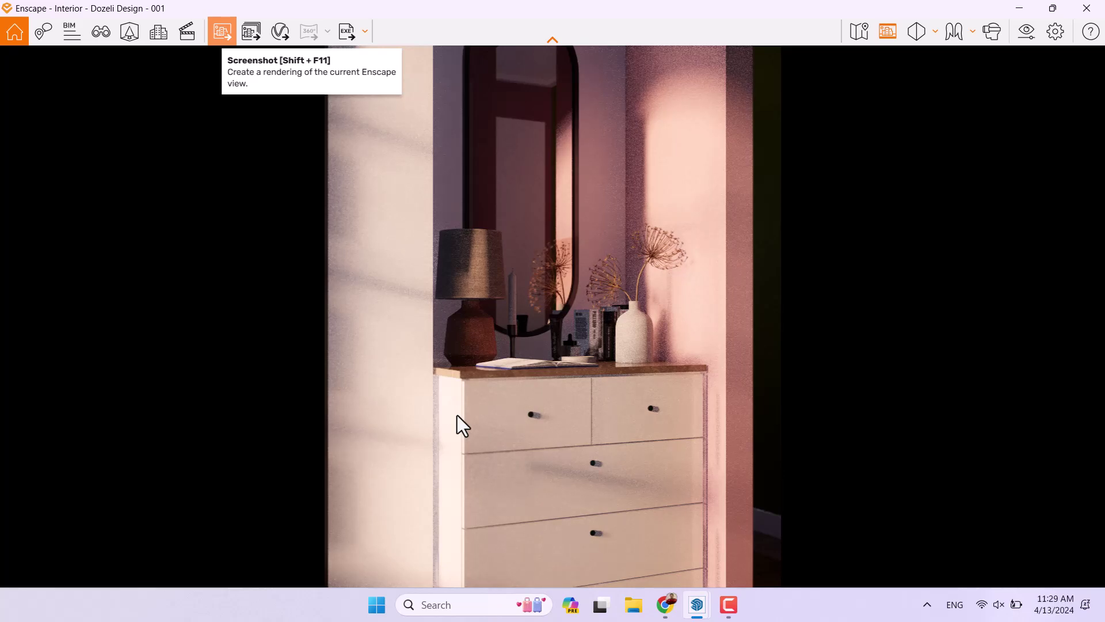
# - Leave Enscape for the desktop and preview 'test render for AI' in Photos, zooming in and out
pyautogui.press('super+d')
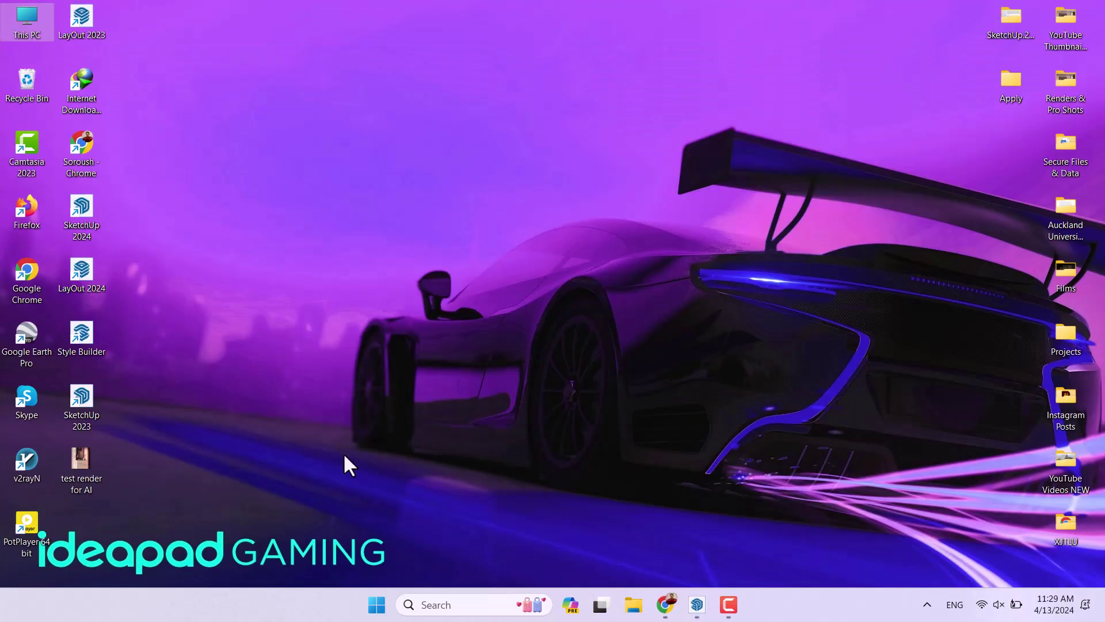
pyautogui.doubleClick(80, 457)
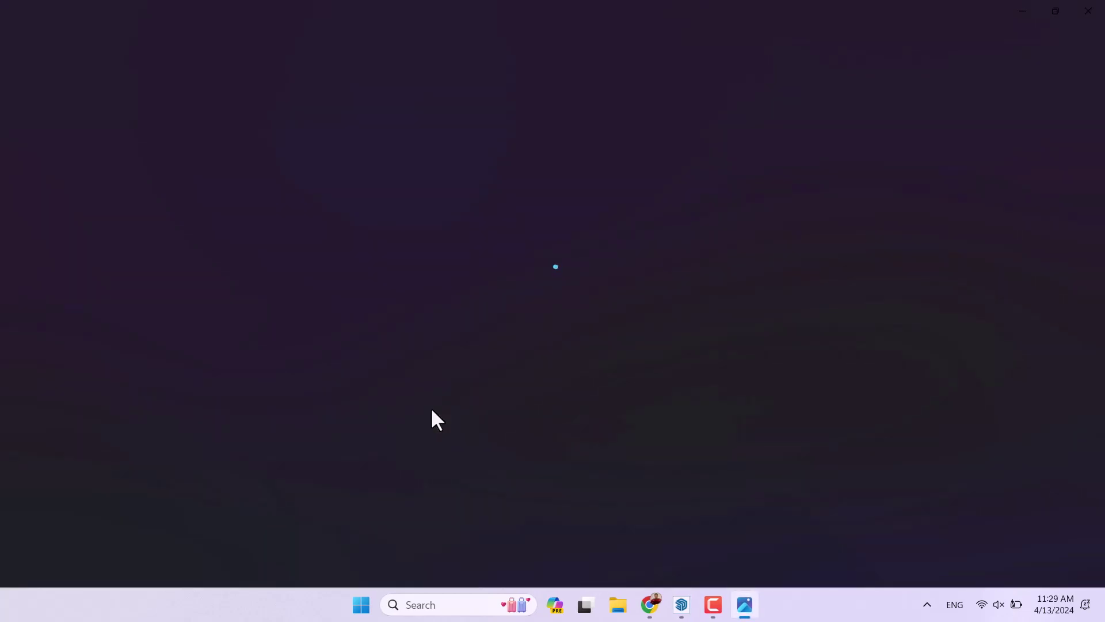
pyautogui.scroll(2, 506, 283)
pyautogui.scroll(-2, 506, 282)
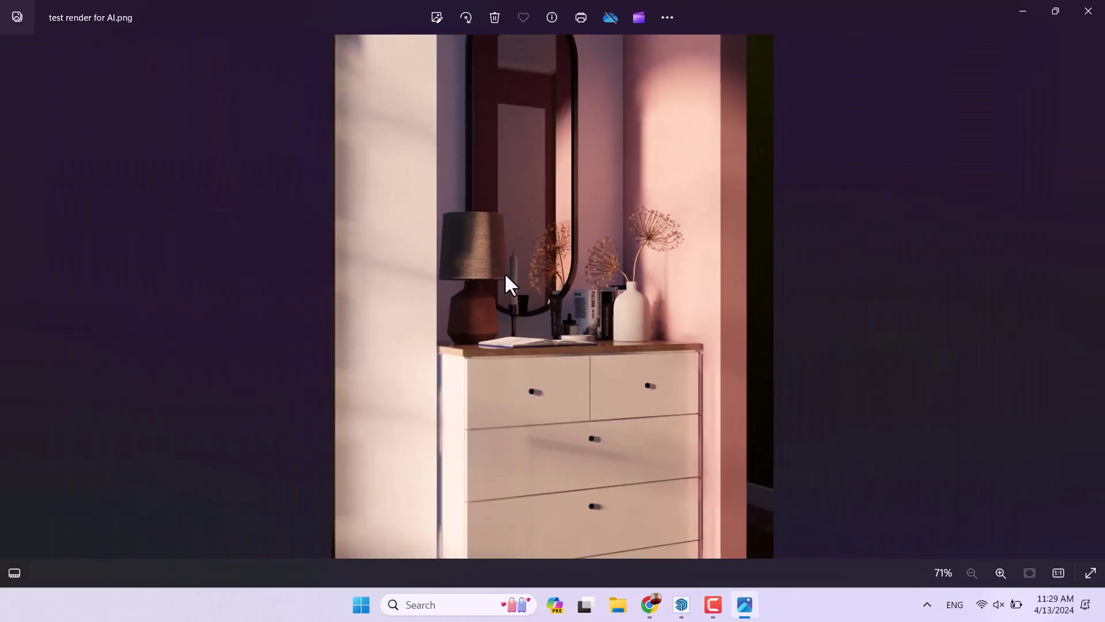
pyautogui.scroll(3, 505, 275)
pyautogui.scroll(-5, 510, 286)
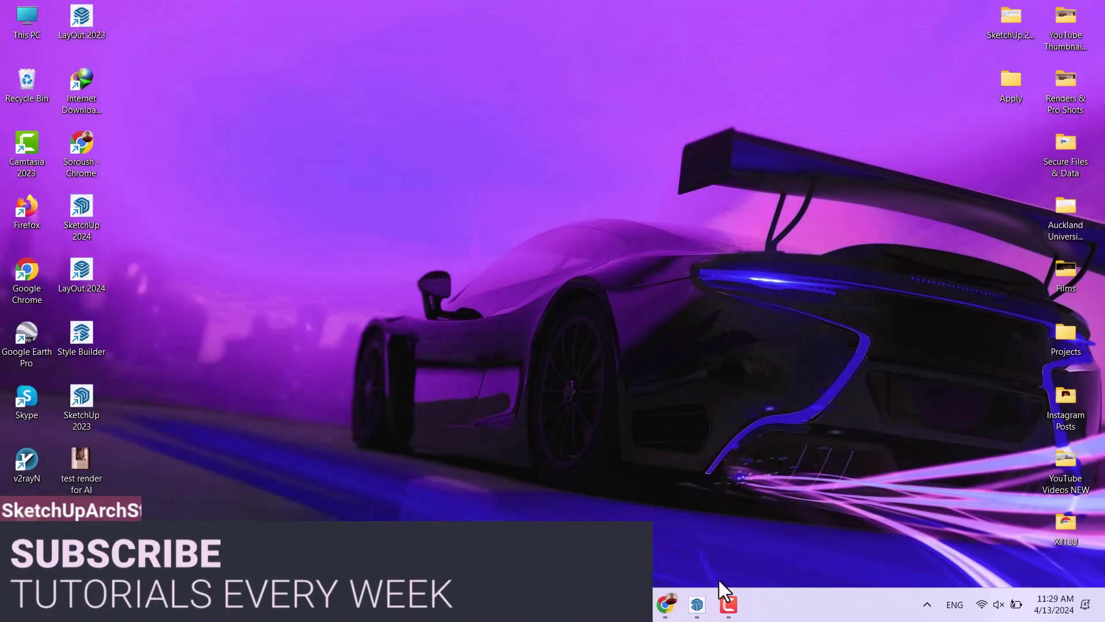
# - Upload 'test render for AI' from the Desktop folder into KREA's Enhancer drop zone
pyautogui.moveTo(665, 605)
pyautogui.click(776, 523)
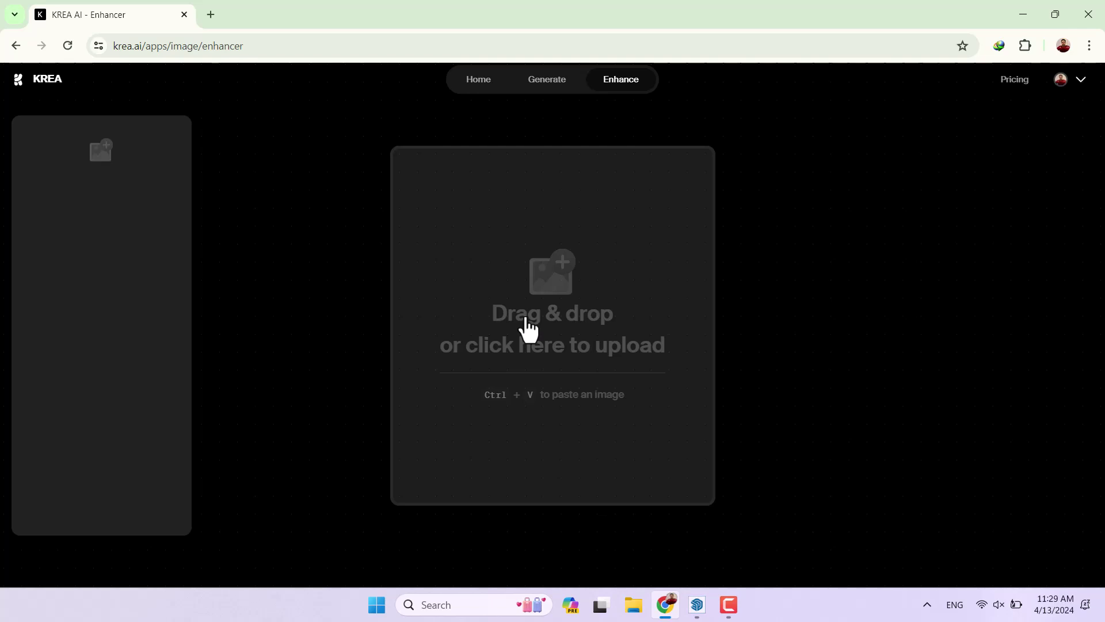
pyautogui.click(526, 328)
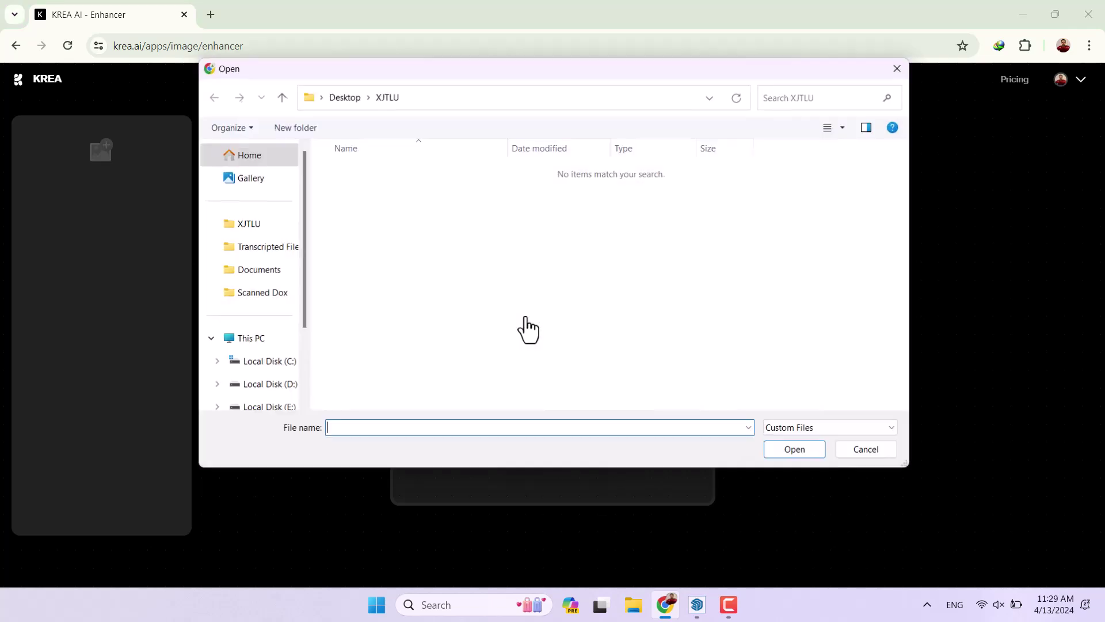
pyautogui.click(321, 97)
pyautogui.click(329, 118)
pyautogui.scroll(-5, 518, 288)
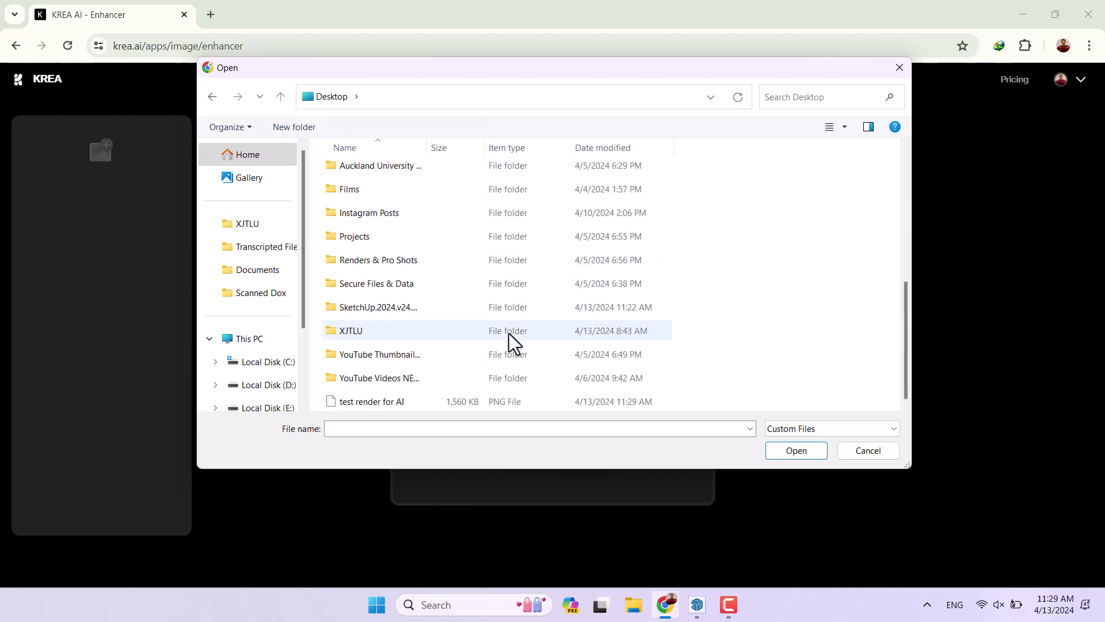
pyautogui.click(384, 403)
pyautogui.click(791, 453)
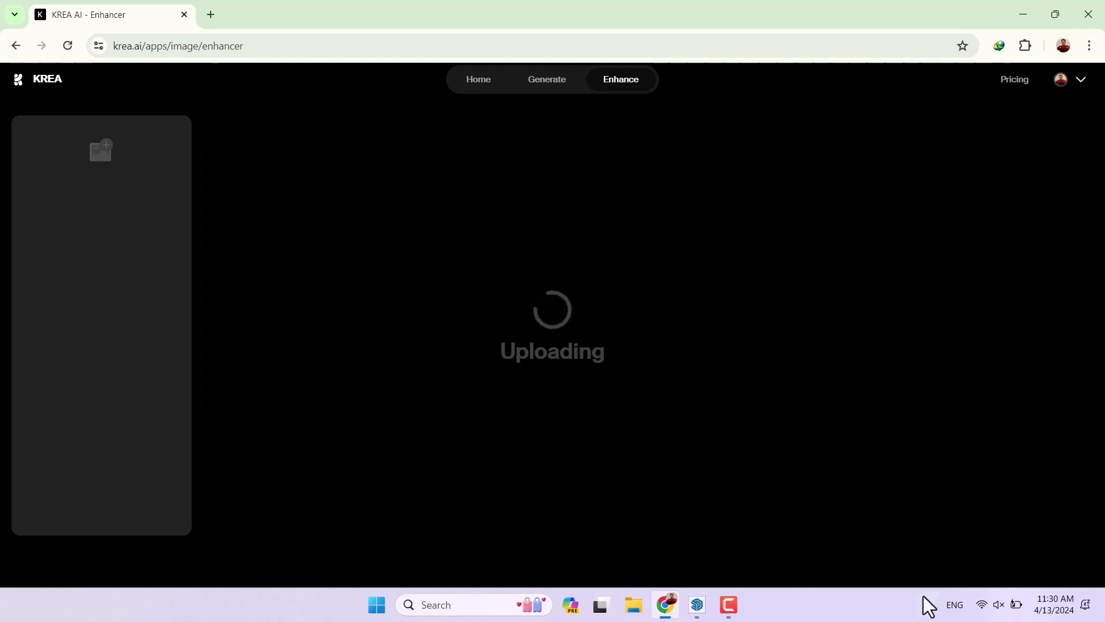
pyautogui.click(729, 604)
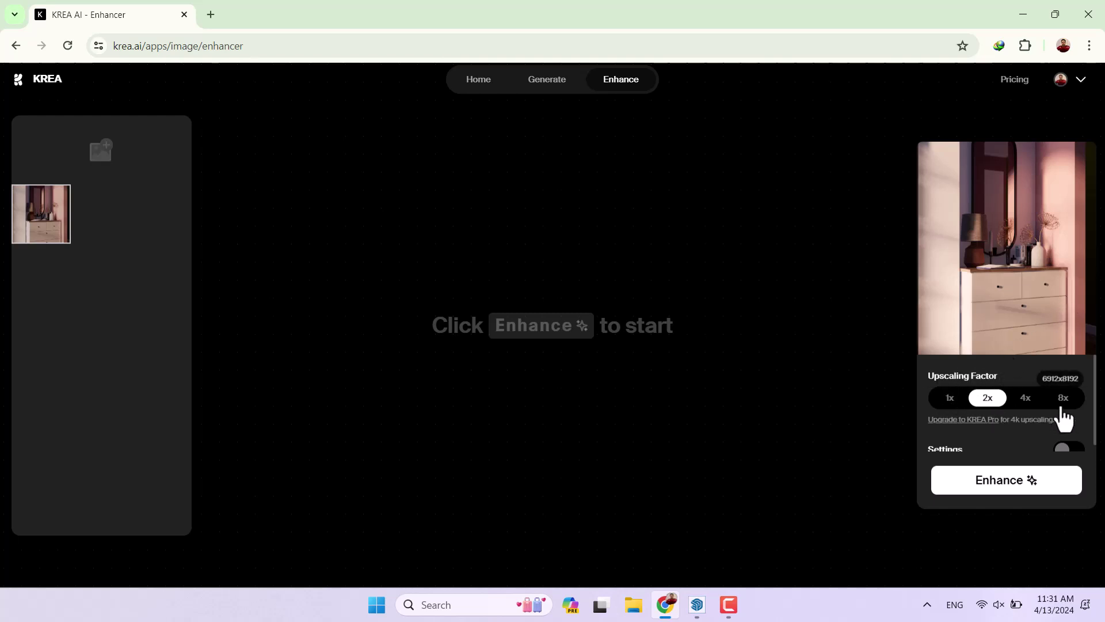
# - Try the 4x and 8x upscaling factors, returning to 2x after each
pyautogui.click(1026, 401)
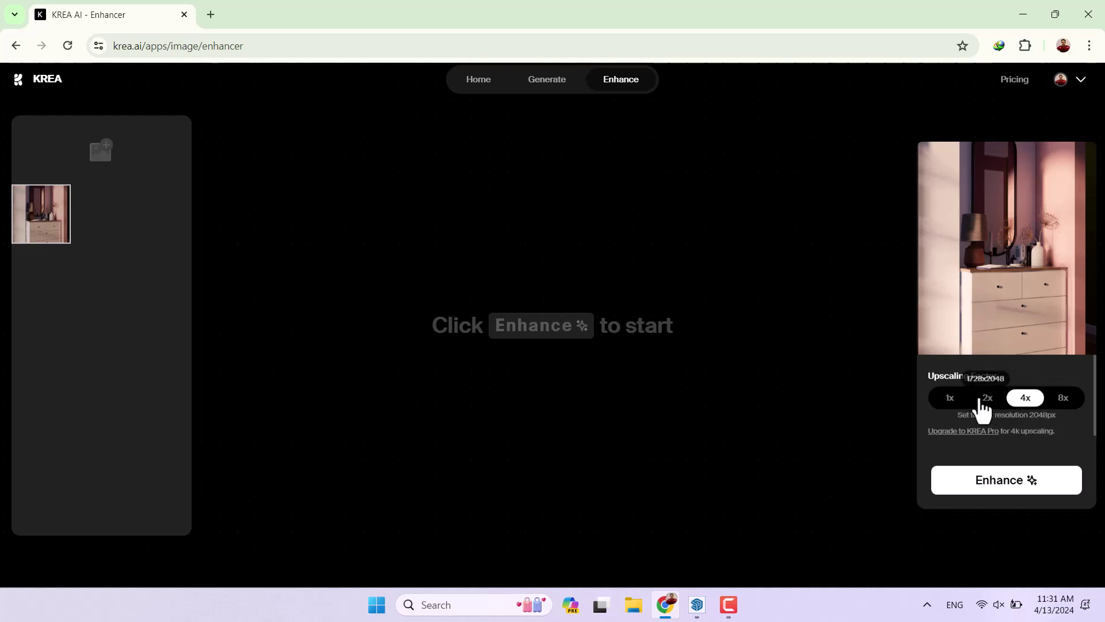
pyautogui.click(984, 398)
pyautogui.scroll(-1, 982, 408)
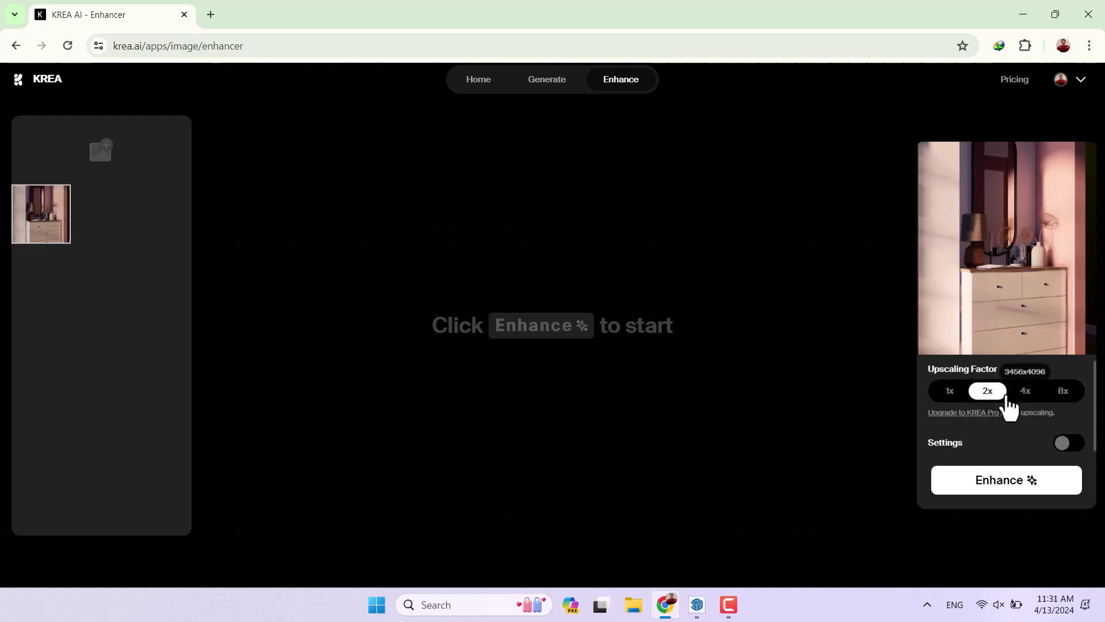
pyautogui.click(1056, 404)
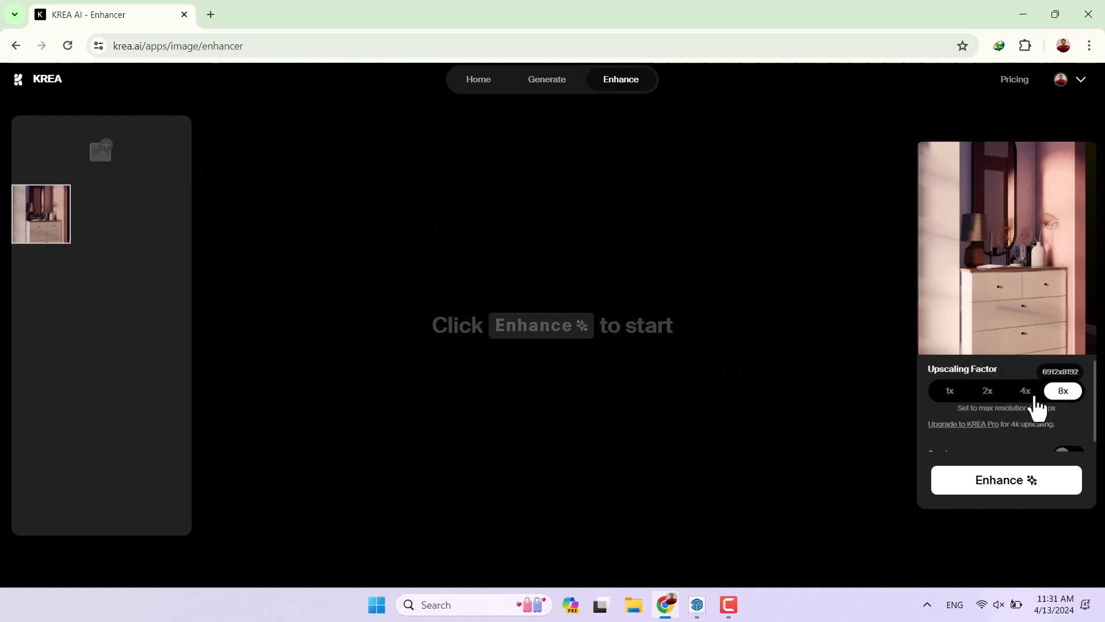
pyautogui.click(1001, 403)
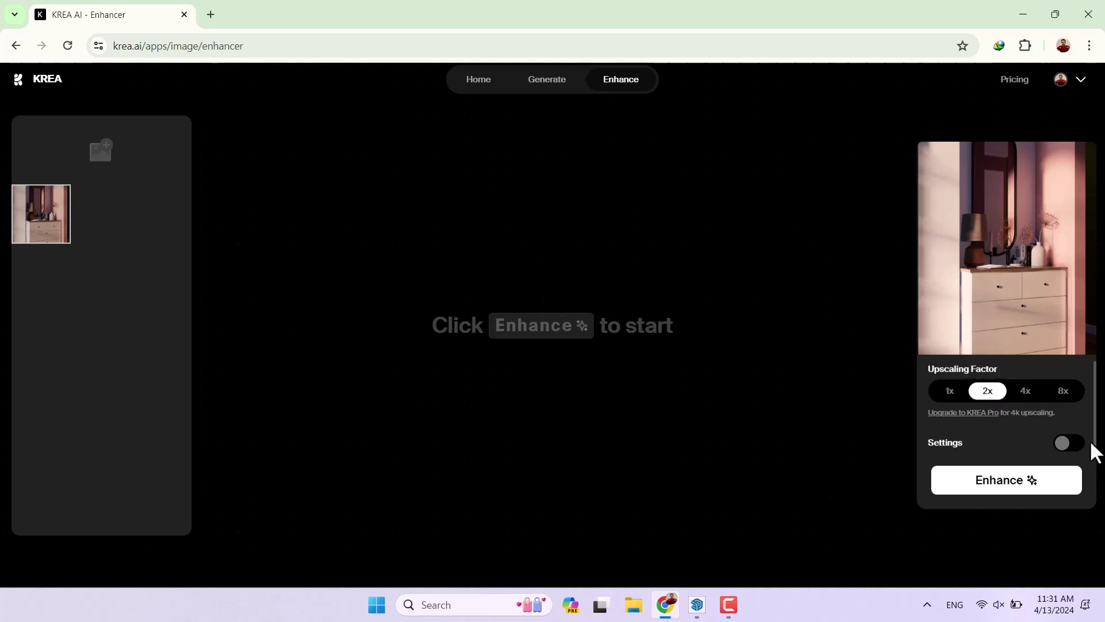
# - Turn on Settings and enter the prompt 'Increase sun flares'
pyautogui.click(1069, 443)
pyautogui.scroll(-1, 1035, 454)
pyautogui.scroll(-1, 1013, 441)
pyautogui.scroll(1, 994, 395)
pyautogui.click(993, 437)
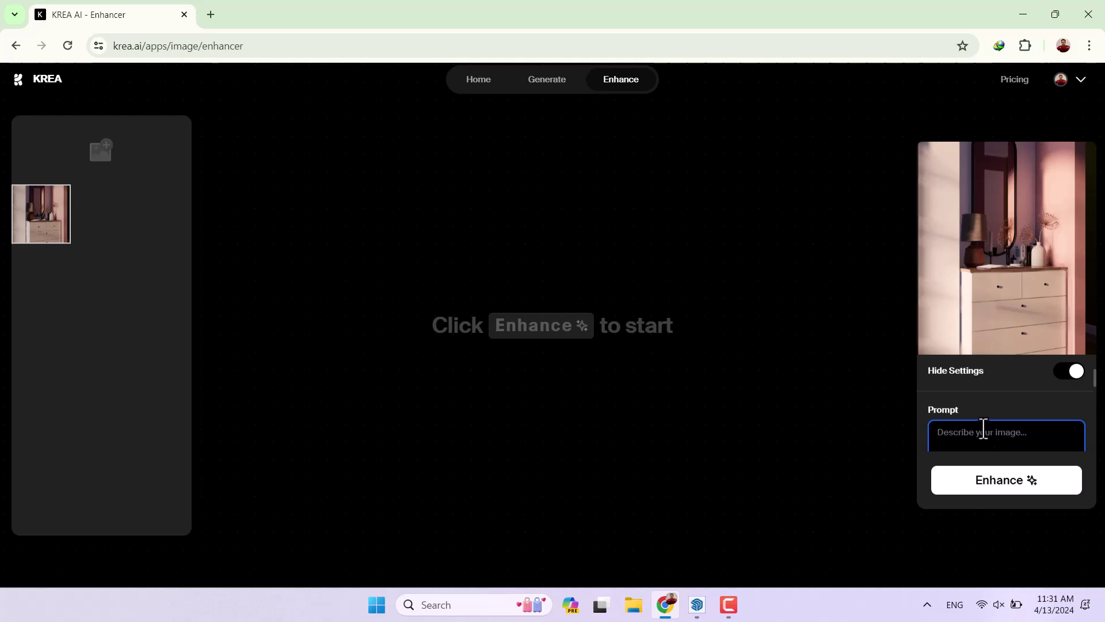
pyautogui.press('capslock')
pyautogui.write('I')
pyautogui.press('capslock')
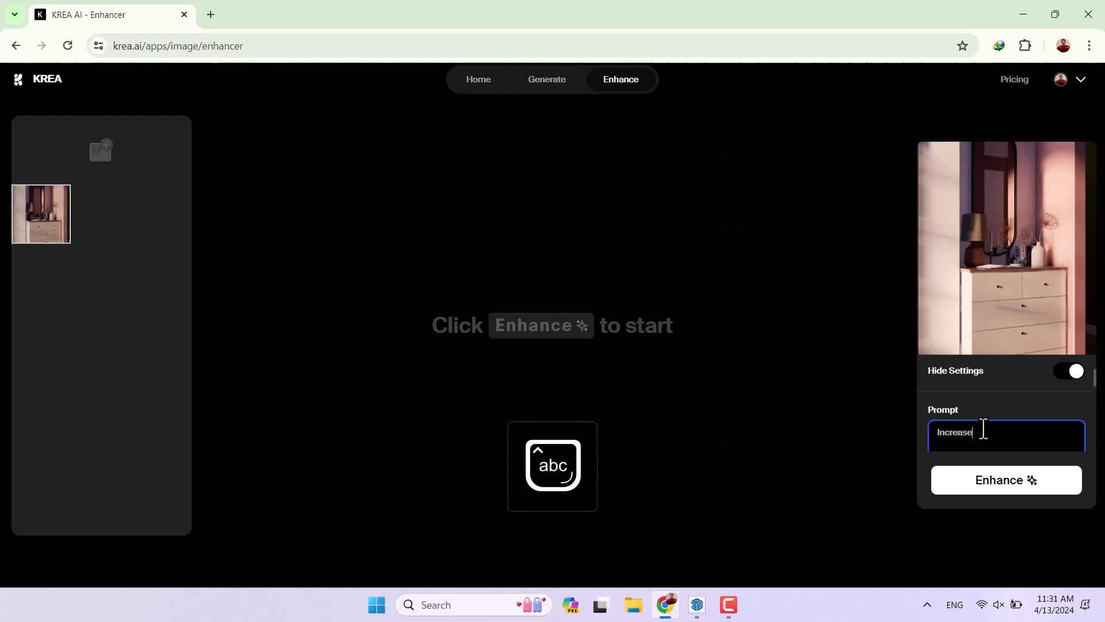
pyautogui.write('ncrease sun flares')
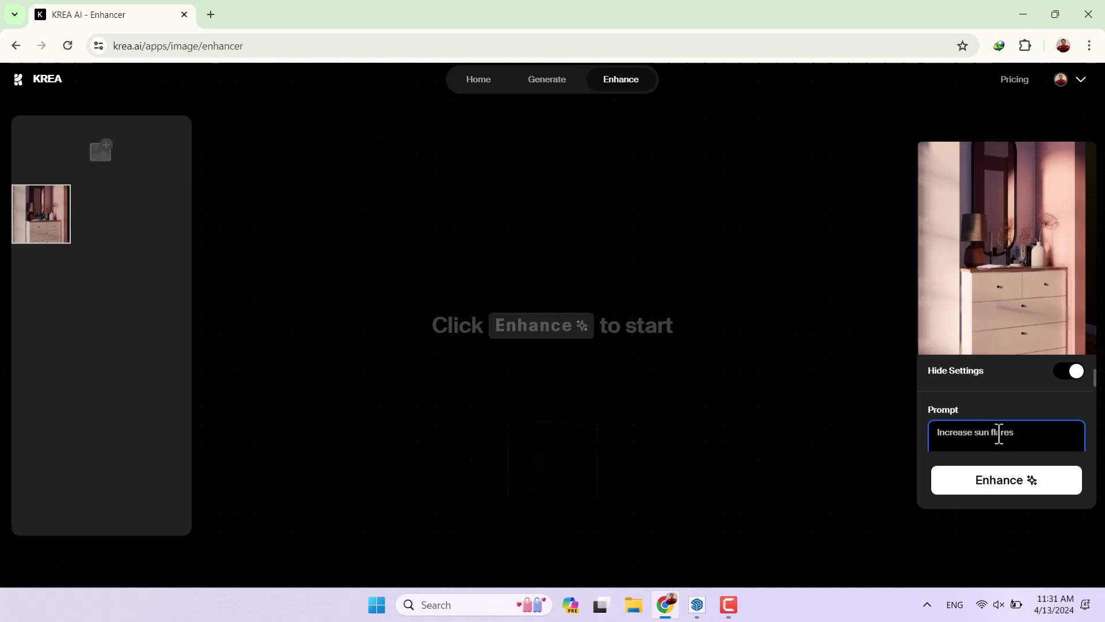
# - Keep the Default preset and raise Clarity to about 0.47
pyautogui.scroll(-1, 996, 434)
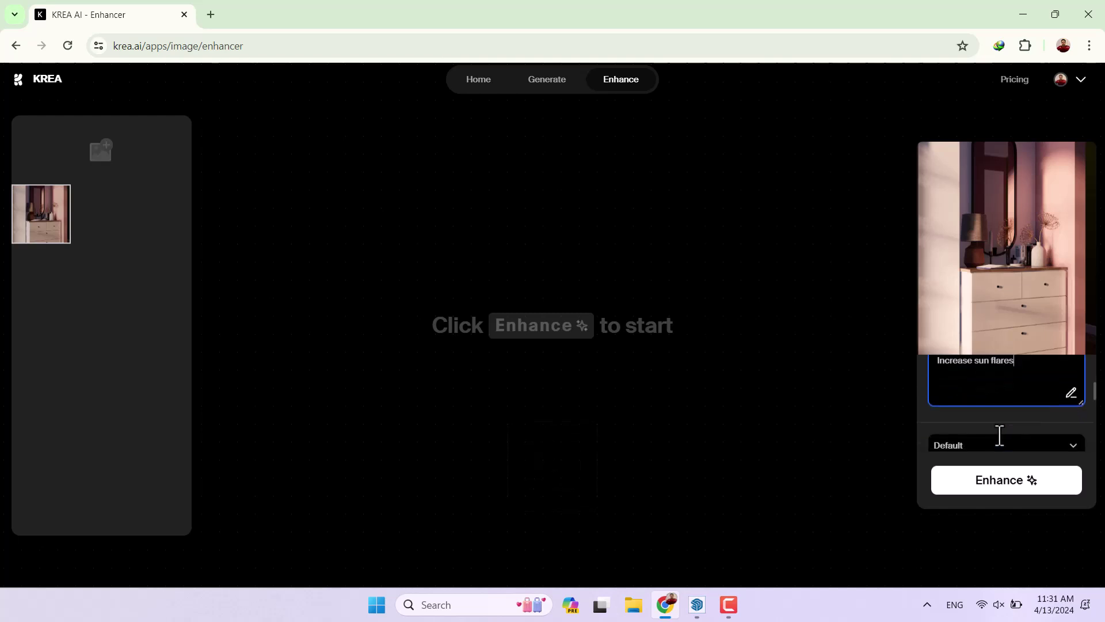
pyautogui.scroll(-1, 999, 435)
pyautogui.click(962, 377)
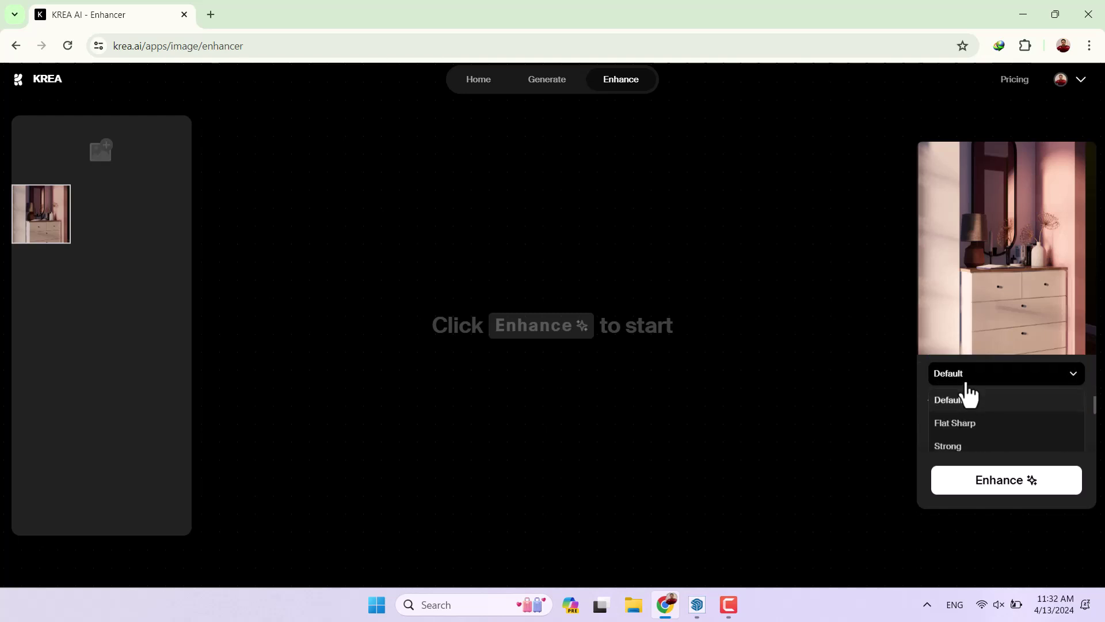
pyautogui.click(964, 396)
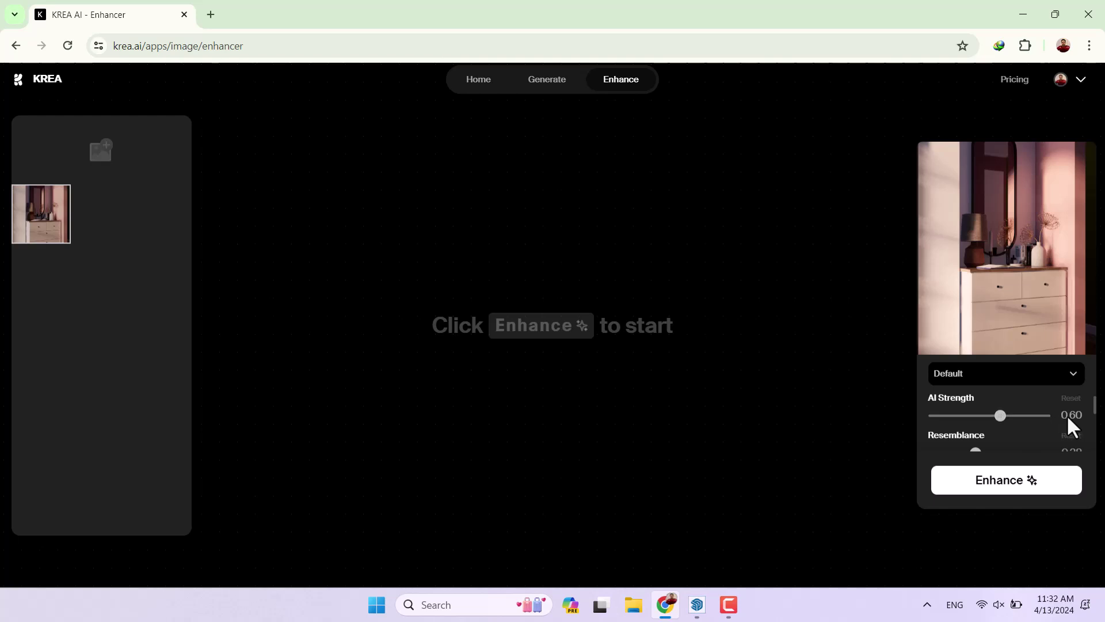
pyautogui.scroll(-1, 1070, 431)
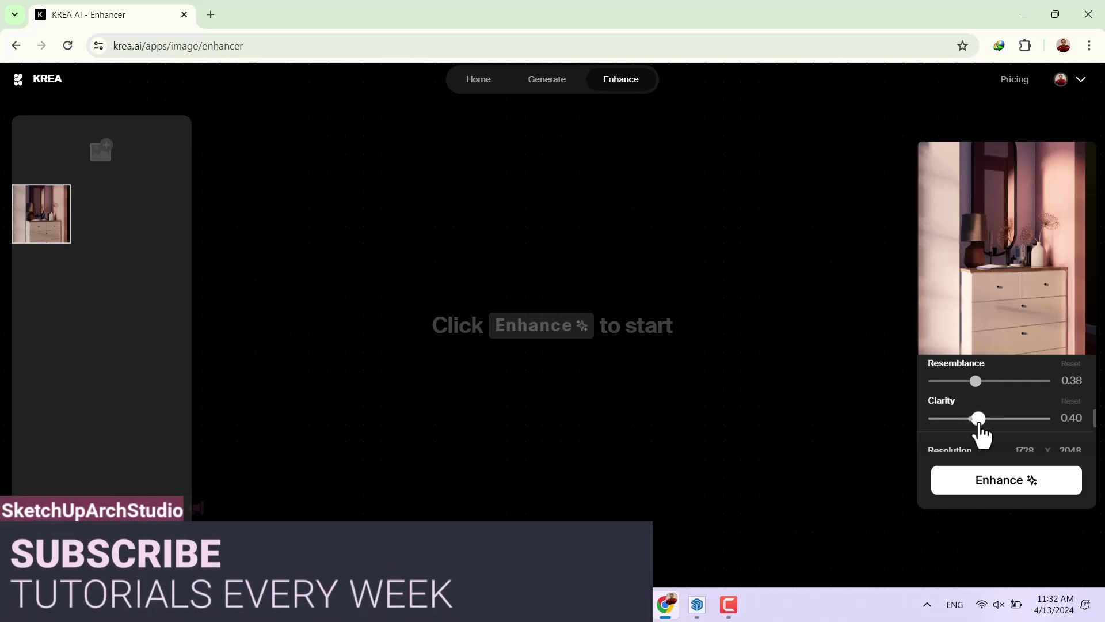
pyautogui.moveTo(971, 429); pyautogui.dragTo(984, 430)
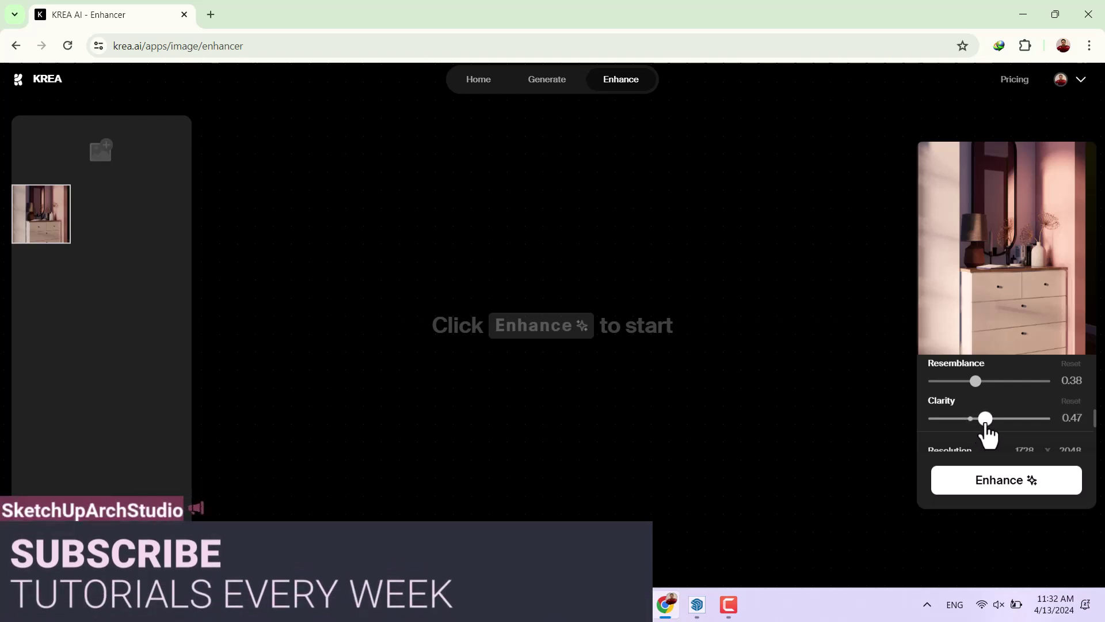
# - Turn on Color Correction, with the output resolution at 1728 × 2048
pyautogui.scroll(-2, 1059, 417)
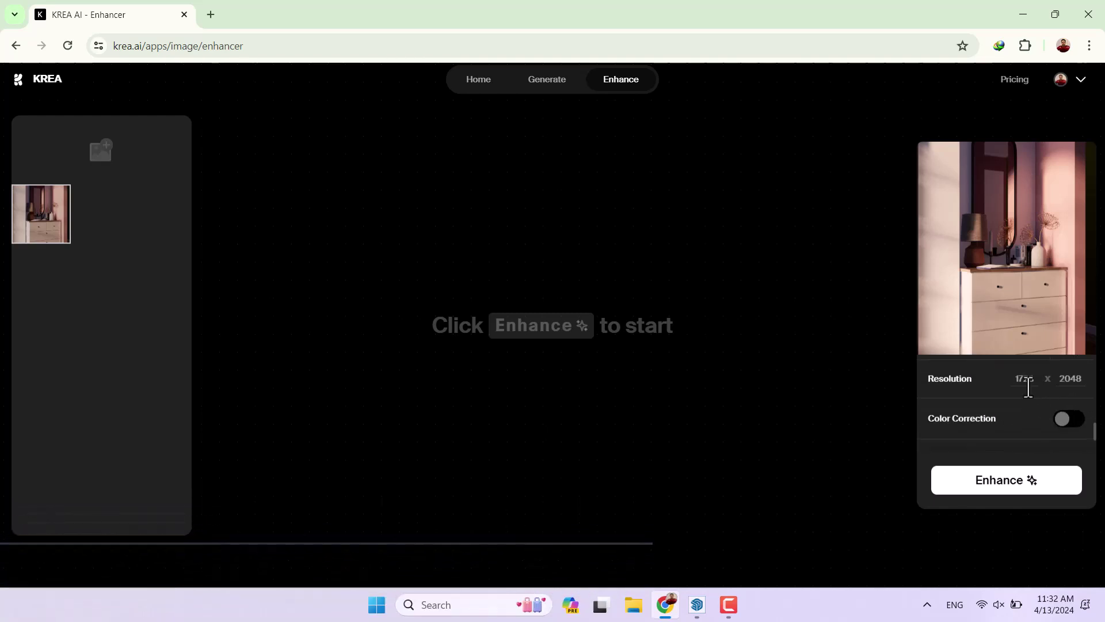
pyautogui.doubleClick(1024, 380)
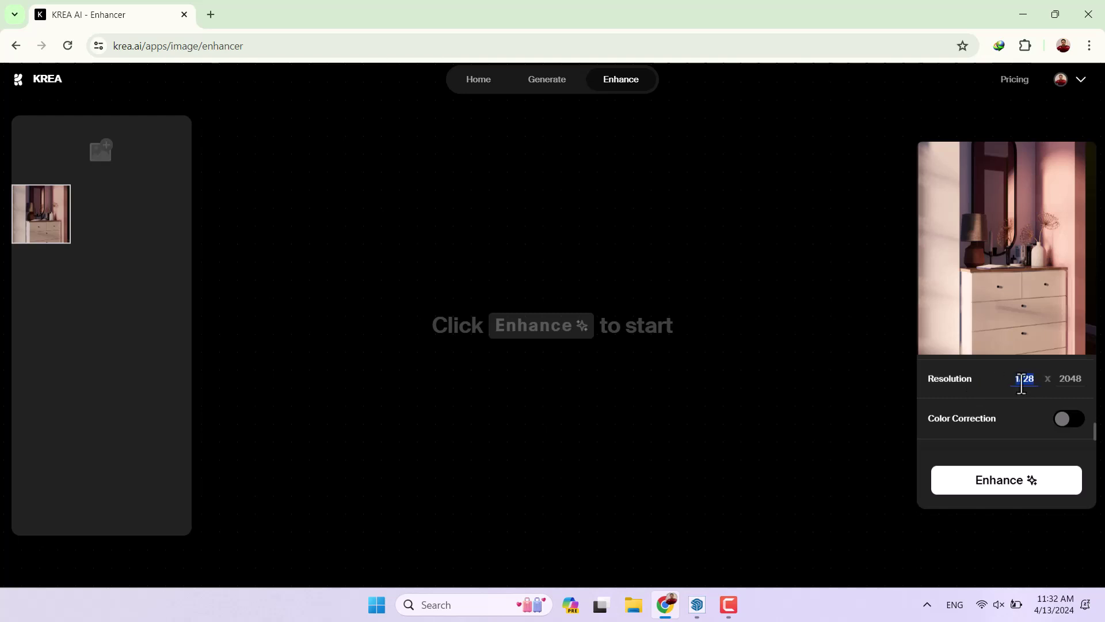
pyautogui.click(1072, 419)
pyautogui.scroll(-3, 1068, 426)
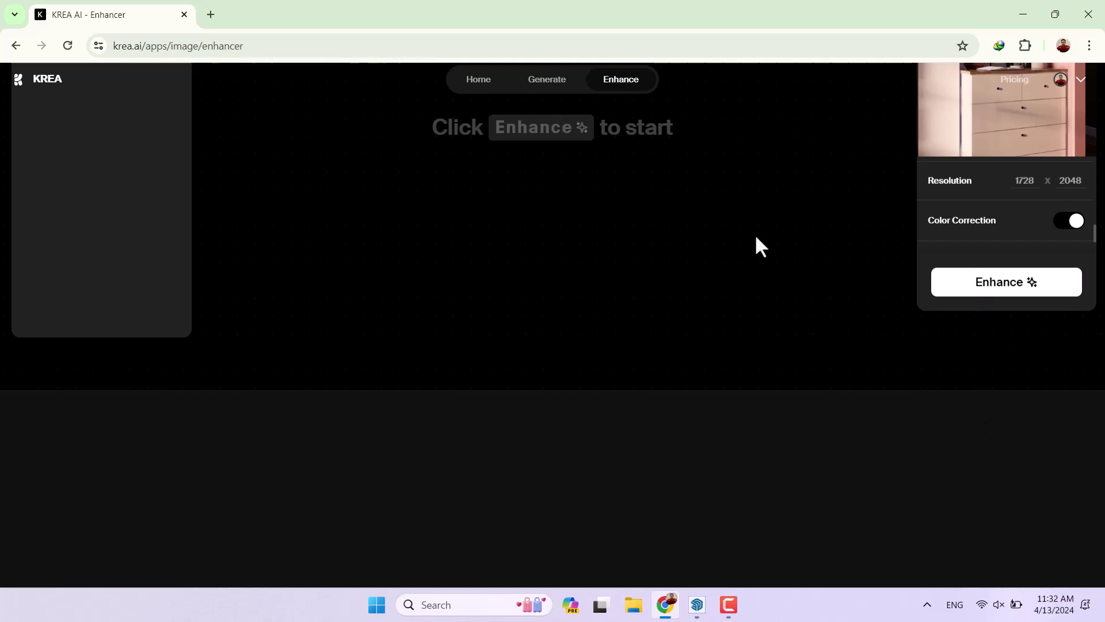
pyautogui.scroll(3, 1025, 299)
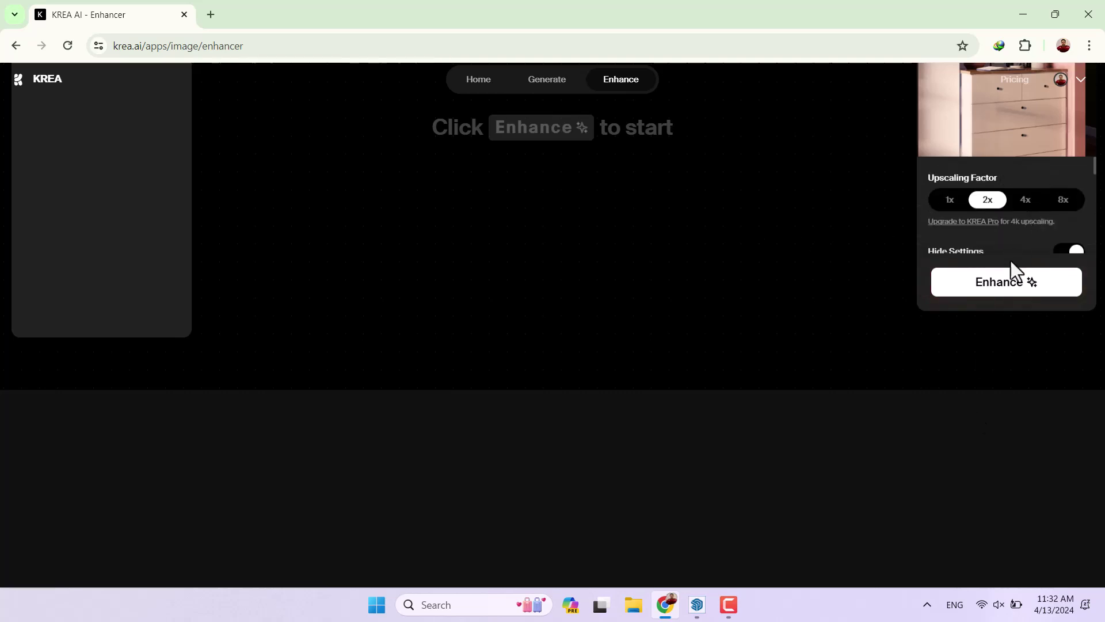
# - Run Enhance, then sweep the before/after divider across the dresser and zoom to compare
pyautogui.click(1007, 282)
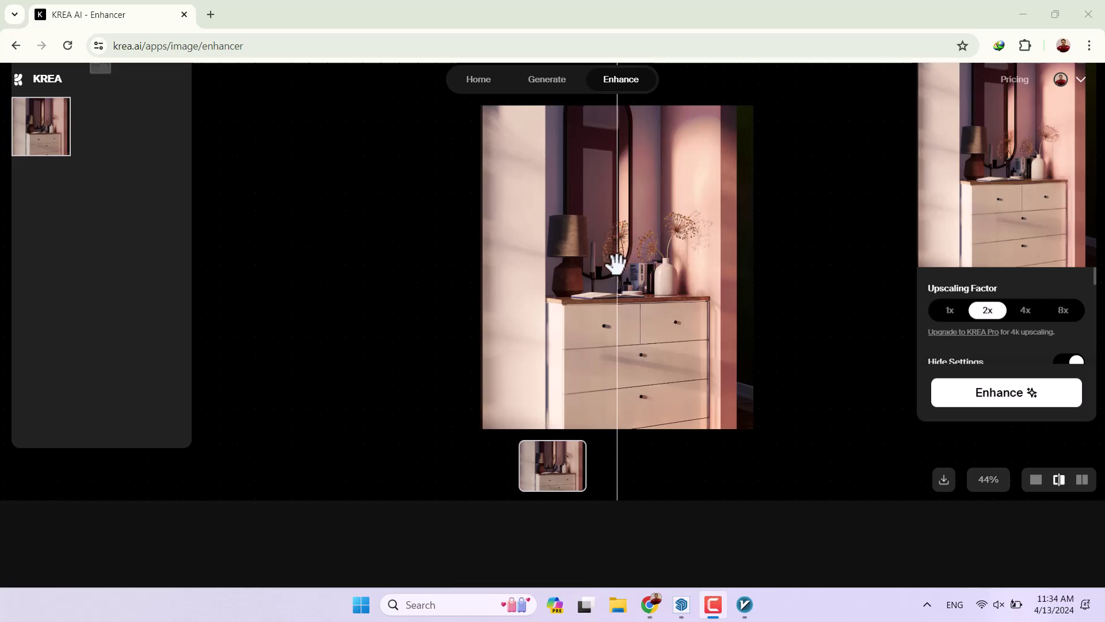
pyautogui.moveTo(614, 262); pyautogui.dragTo(680, 282)
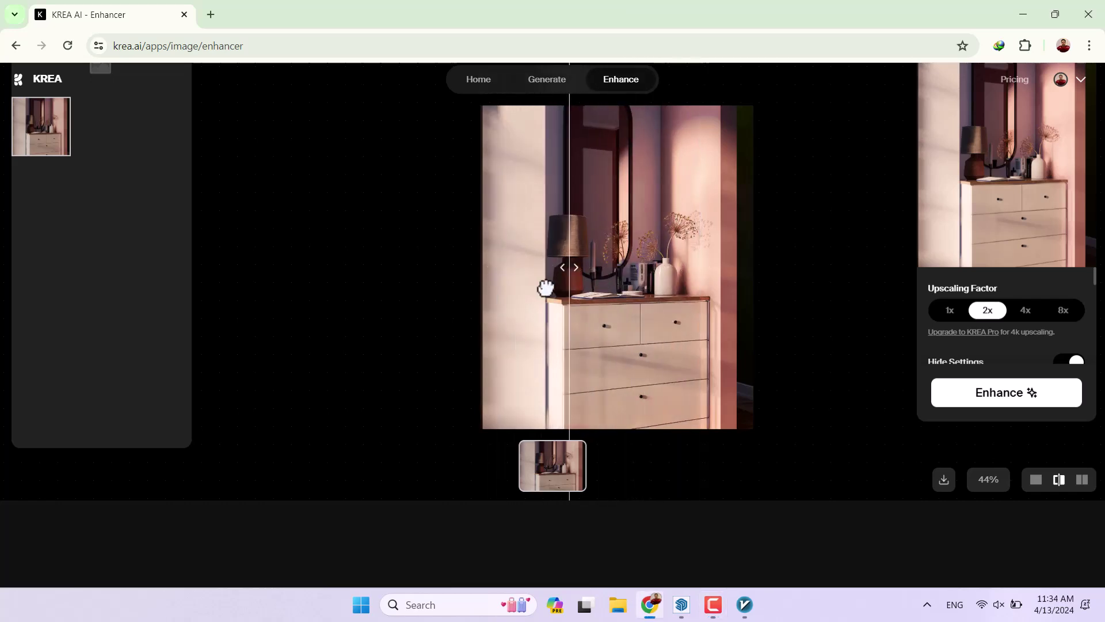
pyautogui.moveTo(544, 286); pyautogui.dragTo(496, 305)
pyautogui.scroll(3, 646, 320)
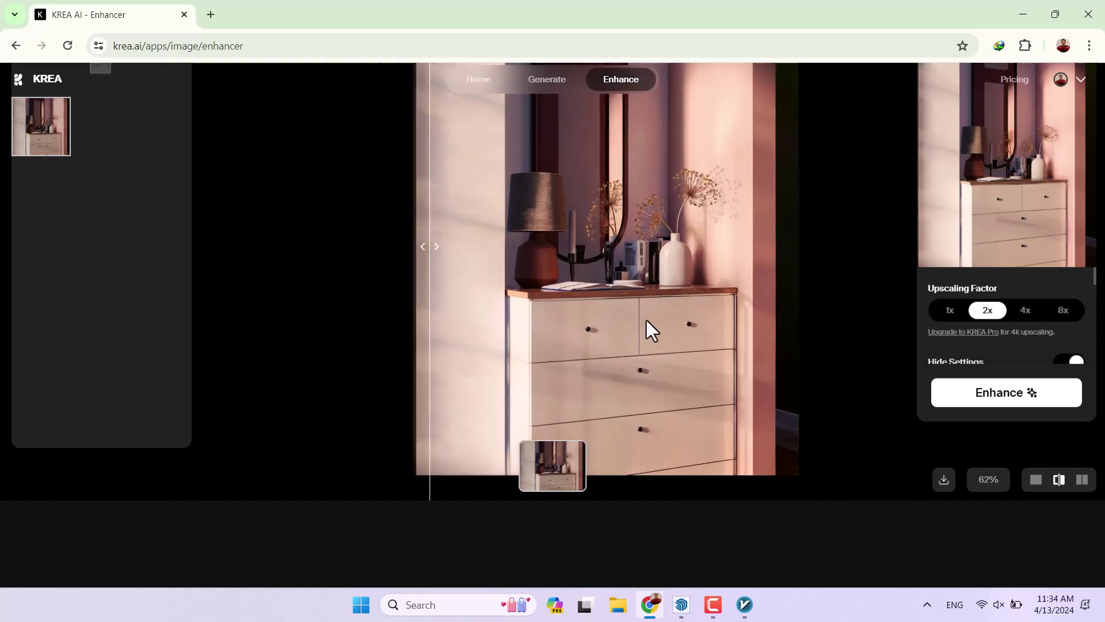
pyautogui.scroll(-3, 646, 320)
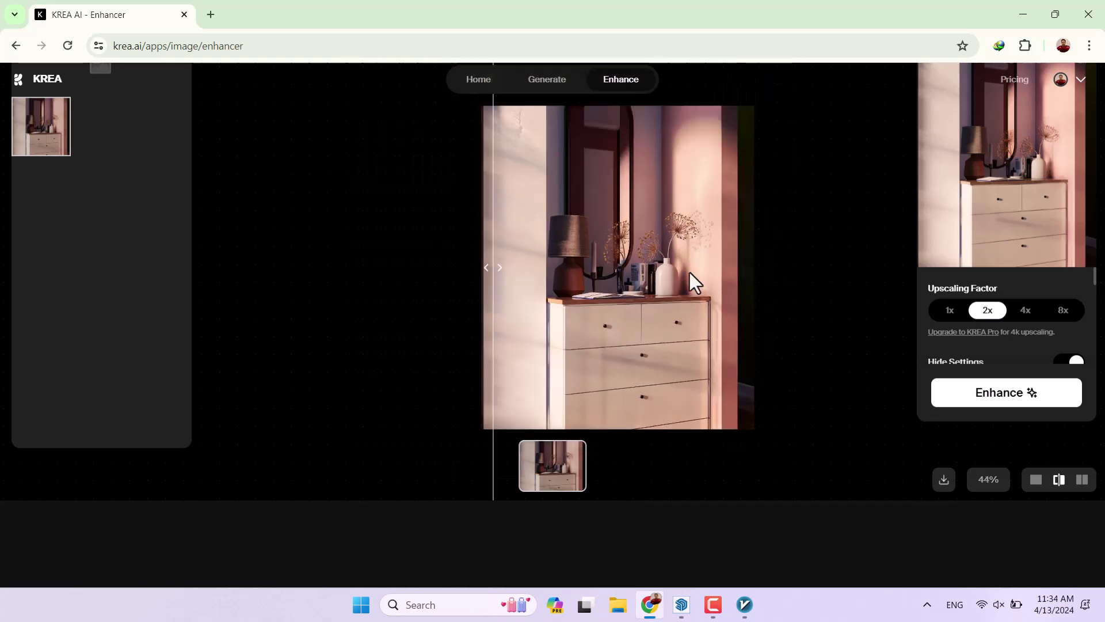